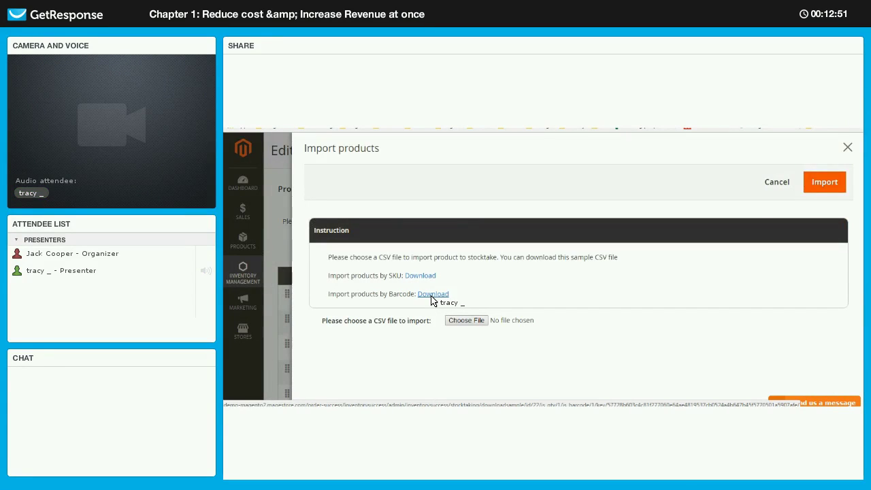
- Download the barcode sample import file and open it in Excel with BARCODE and QTY columns
left_click(432, 297)
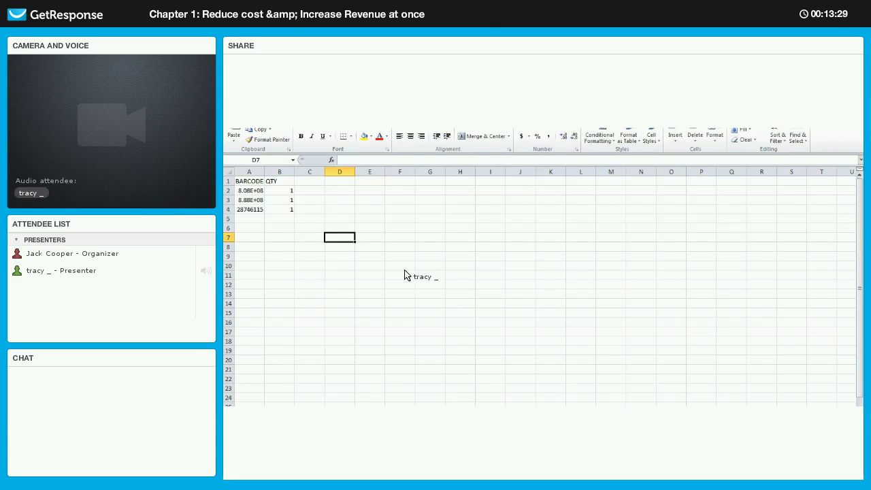
- Return from Excel to the stocktake's Import products dialog in the browser
key("alt+Tab")
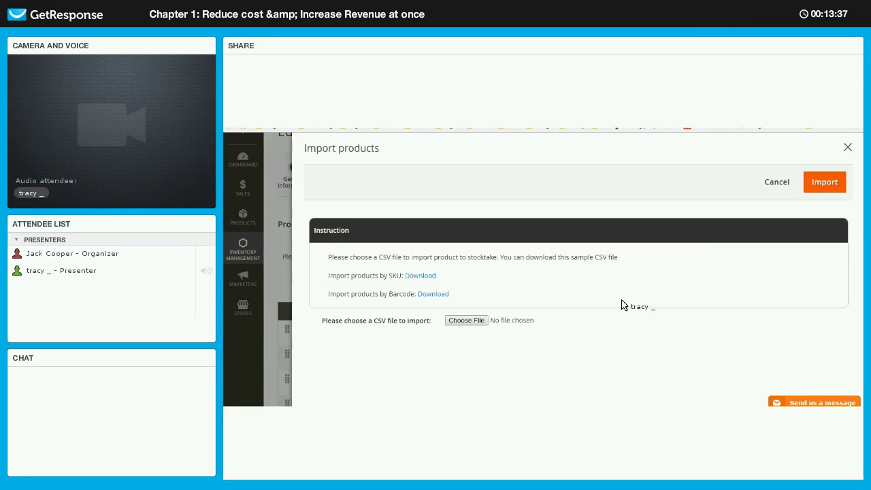
- Close the import dialog and enter counted quantities 4, 3 and 2, ending with Zing Jump Rope
key("Escape")
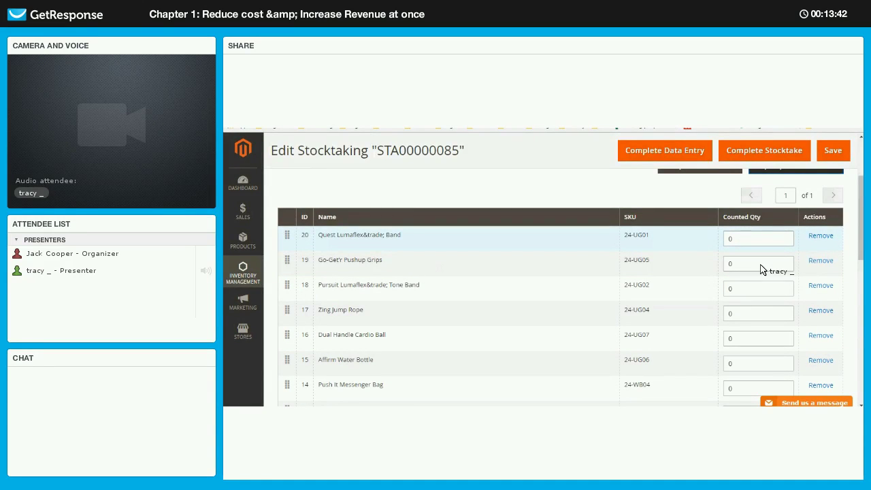
left_click(761, 265)
type("4")
left_click(762, 288)
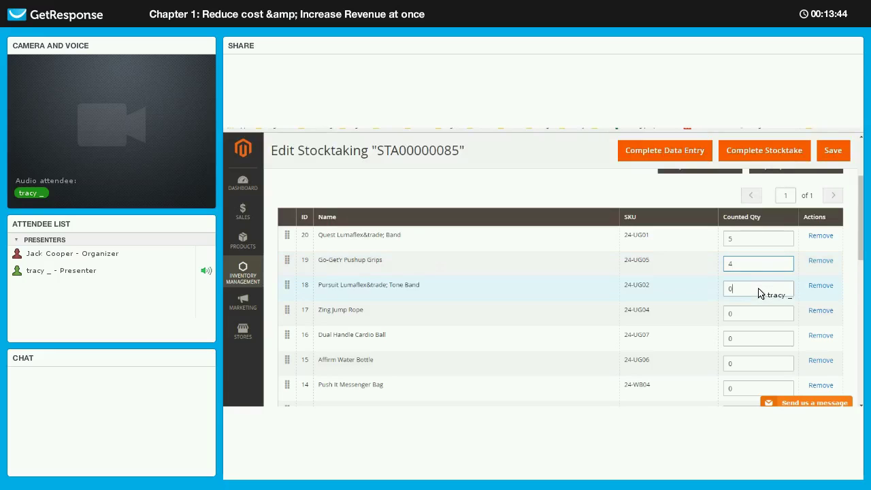
type("3")
left_click(762, 317)
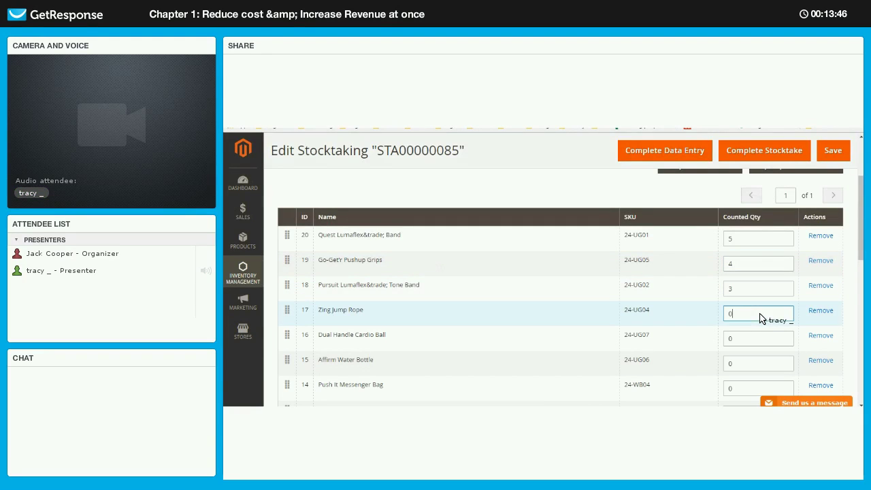
key("BackSpace")
type("2")
left_click(687, 200)
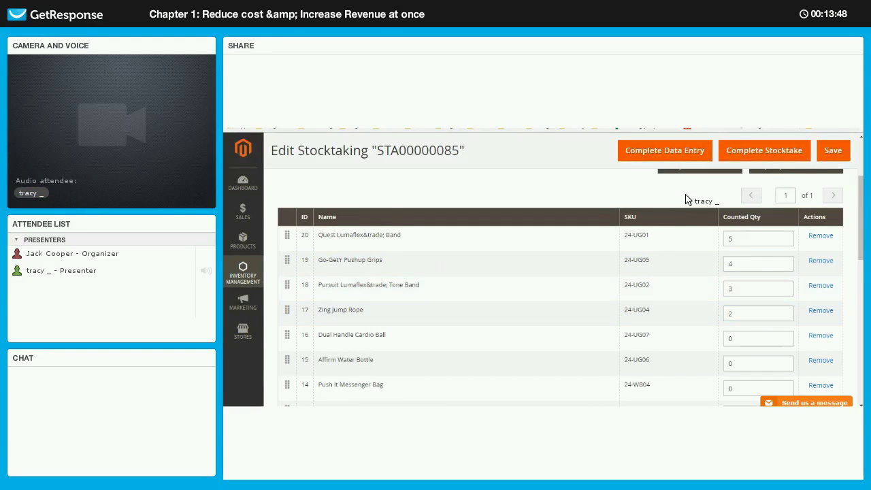
- Submit stocktake STA00000085 as complete
scroll(654, 231, "up", 1)
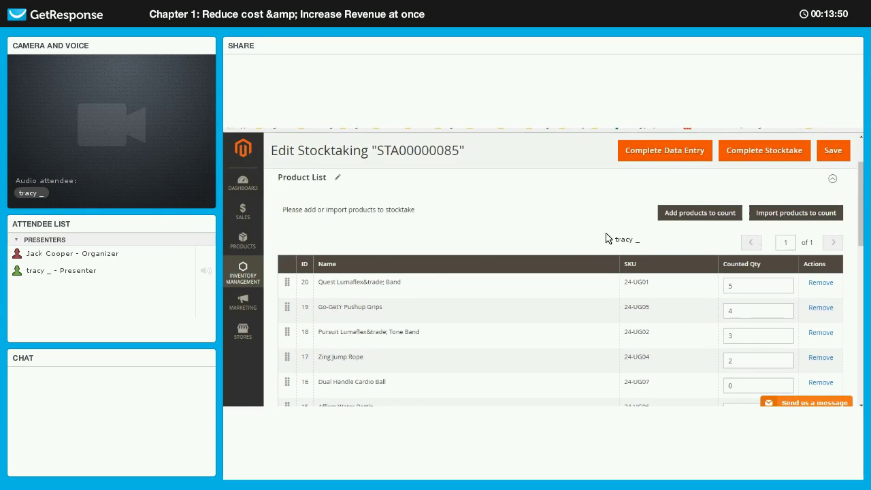
scroll(765, 191, "up", 1)
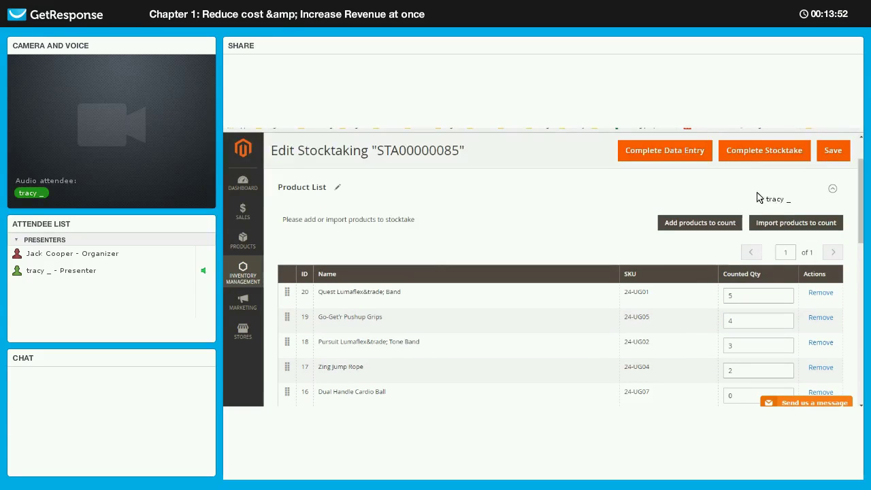
scroll(755, 209, "up", 1)
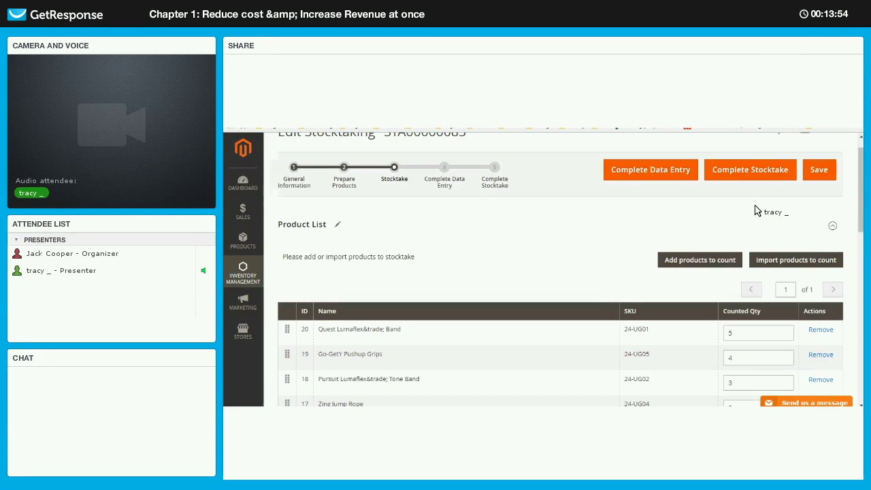
left_click(750, 170)
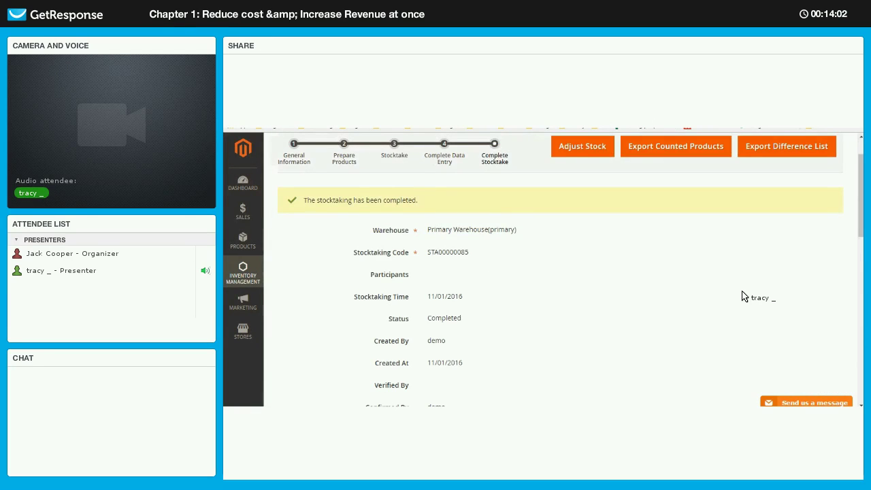
- Compare warehouse and counted quantities, then export STA00000085's difference list
scroll(477, 282, "down", 4)
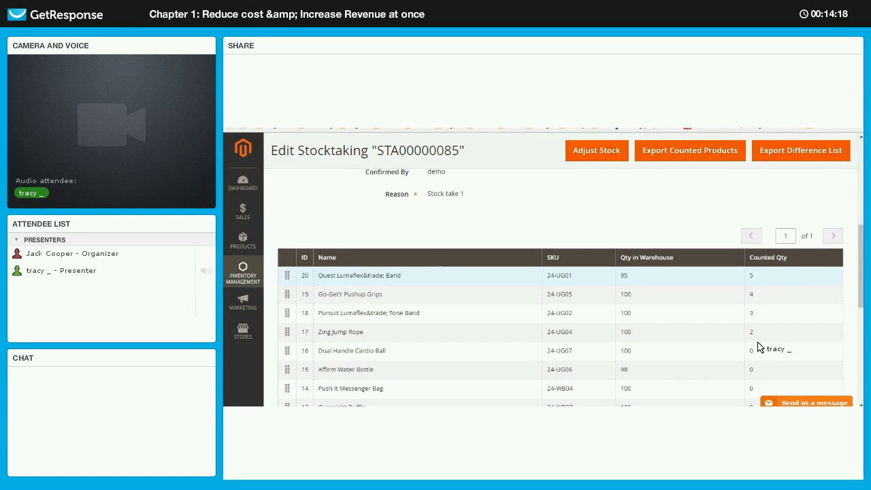
scroll(715, 286, "down", 2)
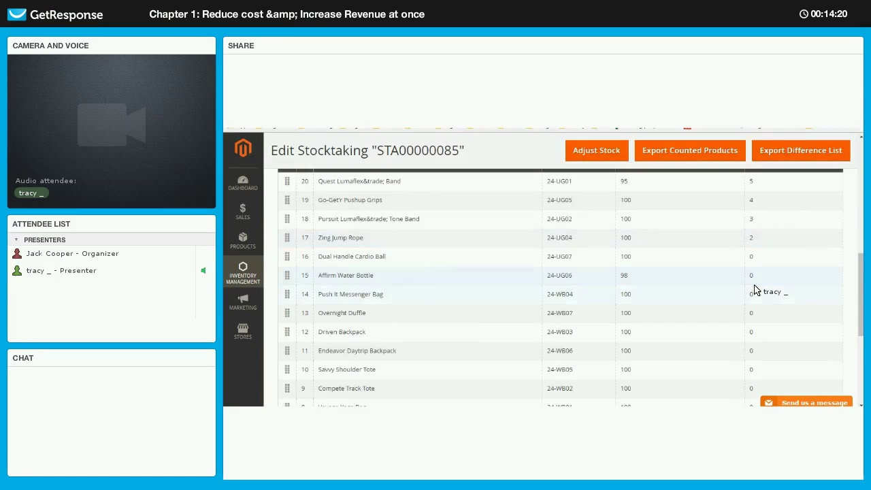
scroll(749, 153, "up", 2)
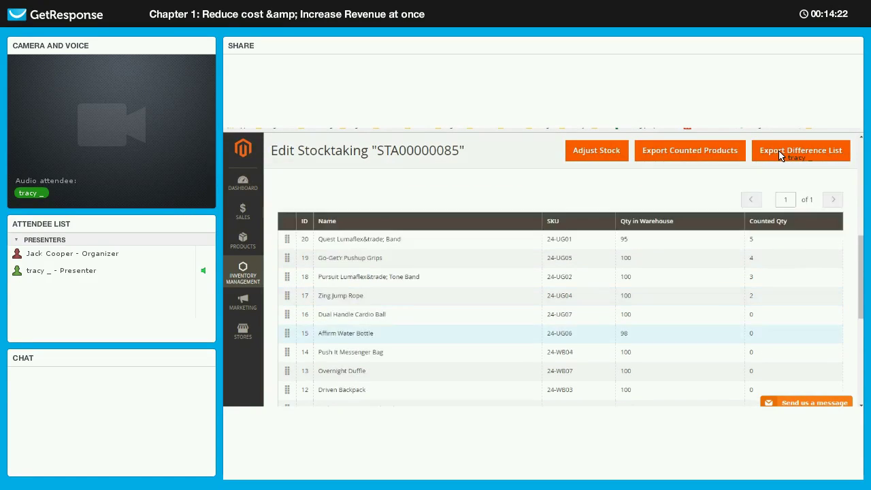
left_click(781, 155)
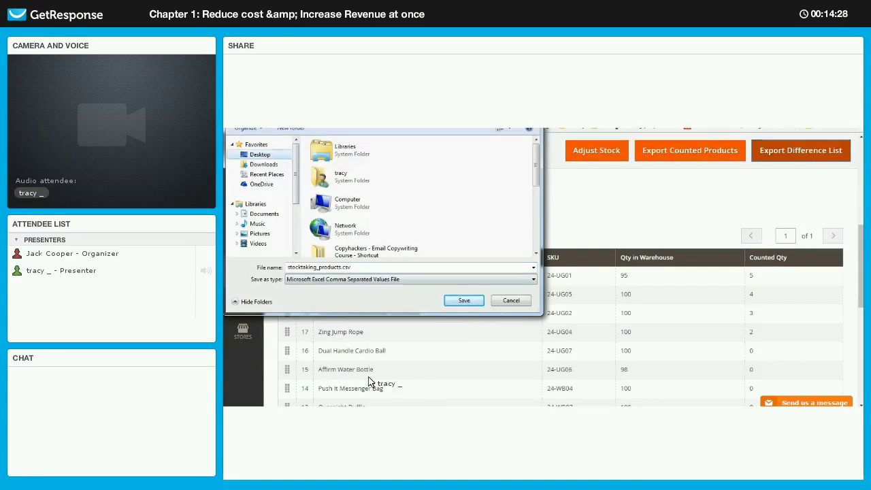
- Save the difference list as stocktaking_products.csv
key("Return")
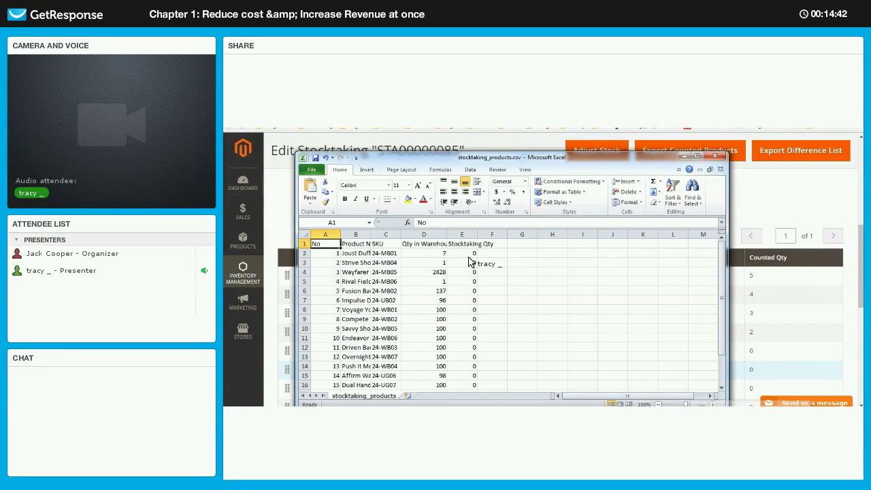
- Check the zero stocktaking quantities in E2:E8 and widen the Product Name column
left_click_drag(469, 253, 469, 310)
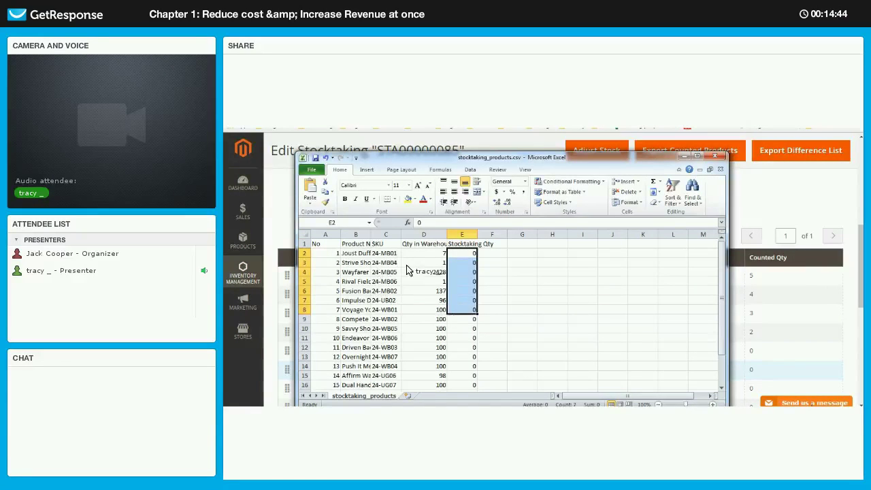
left_click(522, 328)
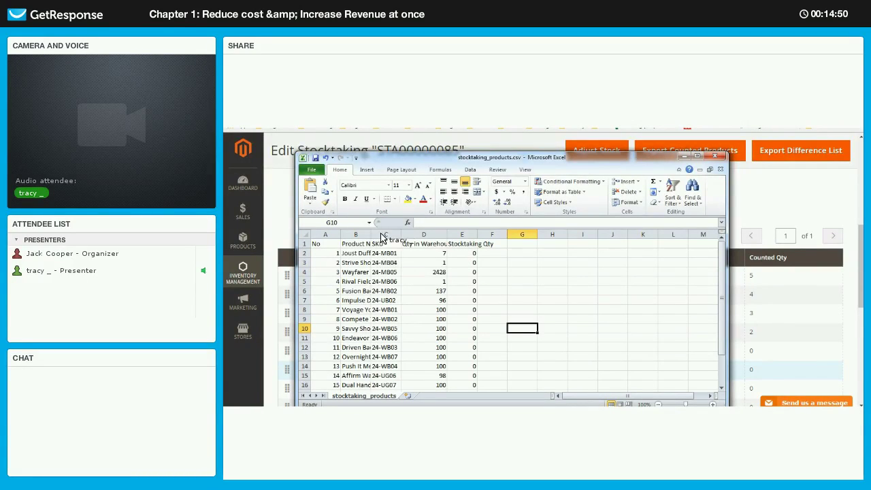
left_click_drag(401, 235, 401, 235)
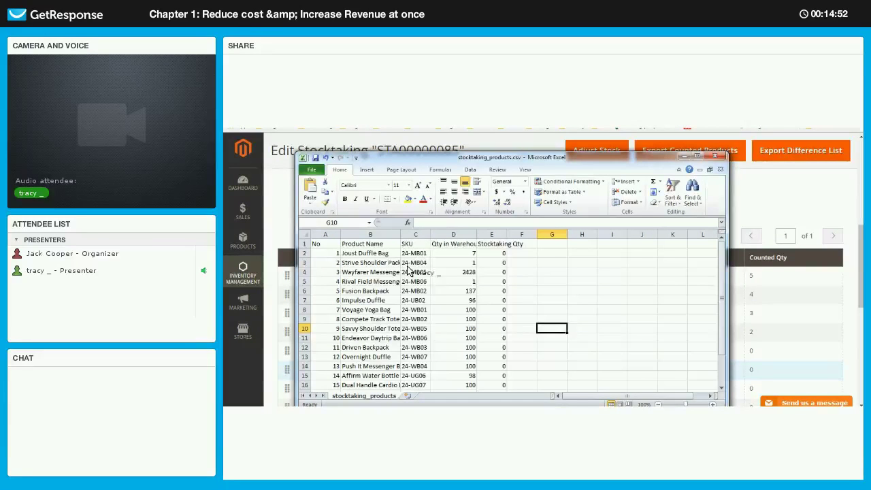
- Inspect SKU 24-WB01 in C8, then leave Excel for the completed STA00000085 page
left_click(415, 310)
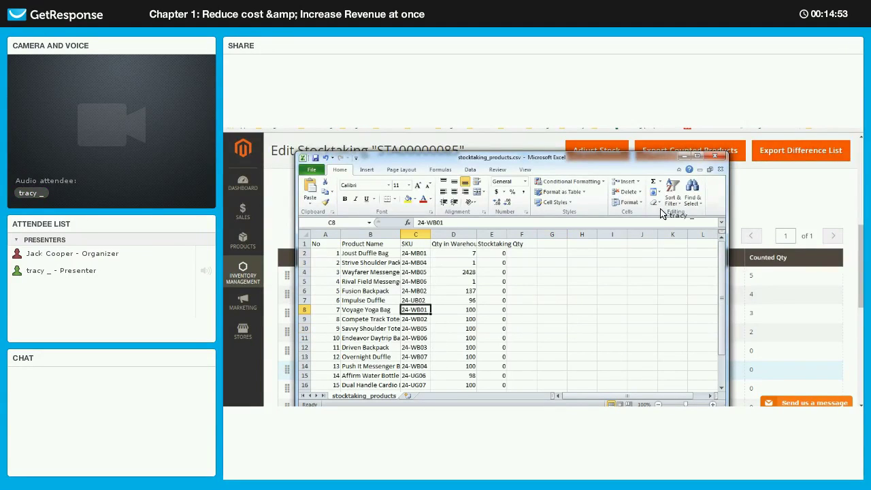
scroll(715, 165, "down", 3)
scroll(716, 164, "up", 3)
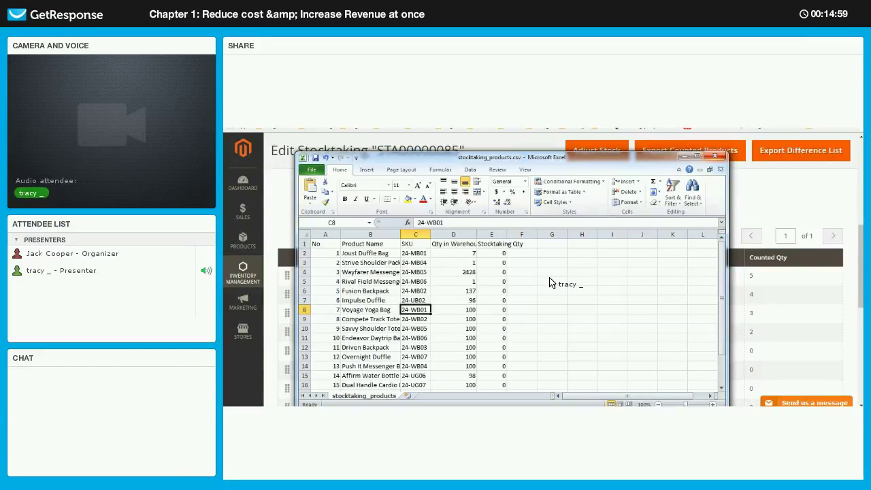
key("alt+Tab")
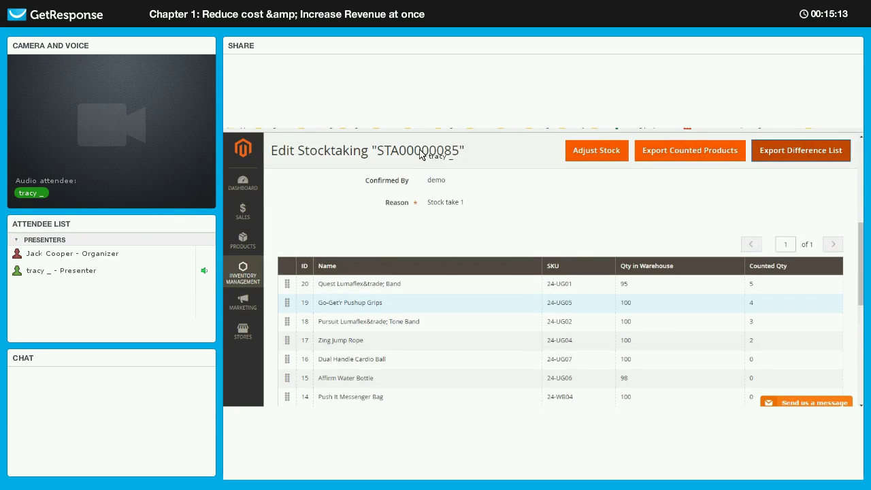
scroll(545, 259, "up", 3)
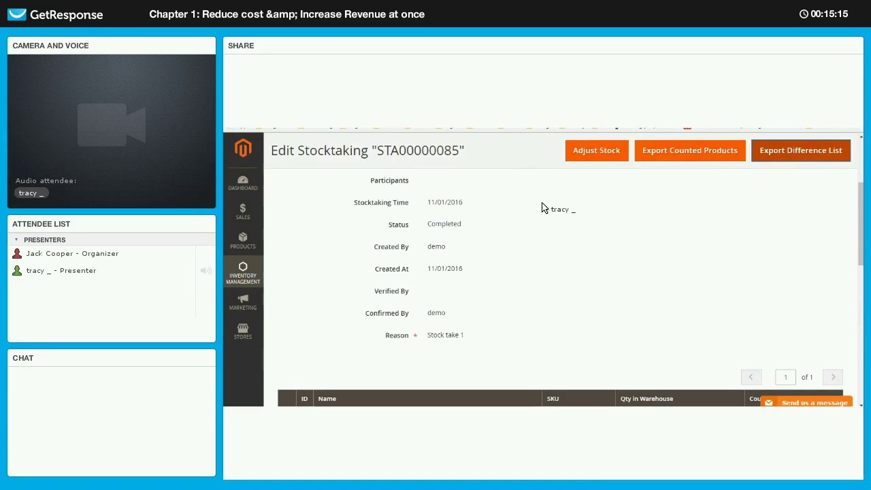
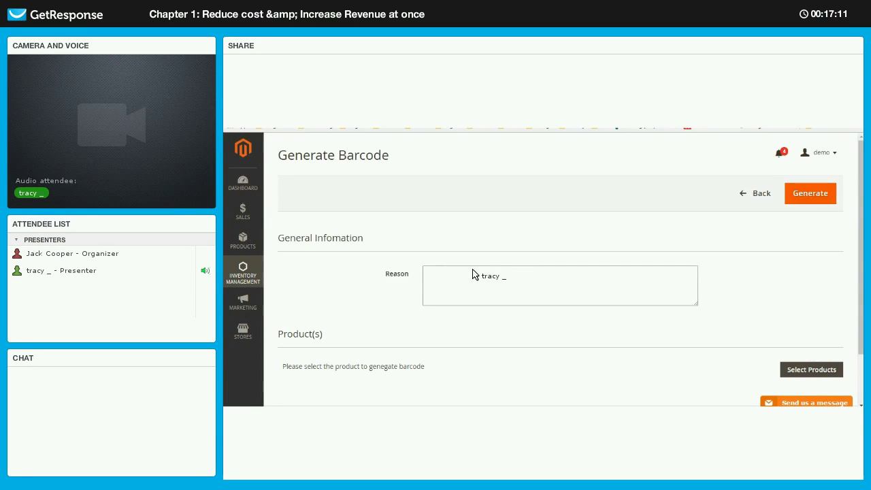
- Place the cursor in the empty Reason field of the Generate Barcode form
left_click(509, 283)
- Enter 'Generate barcode' as the reason for generating barcodes
scroll(513, 285, "down", 1)
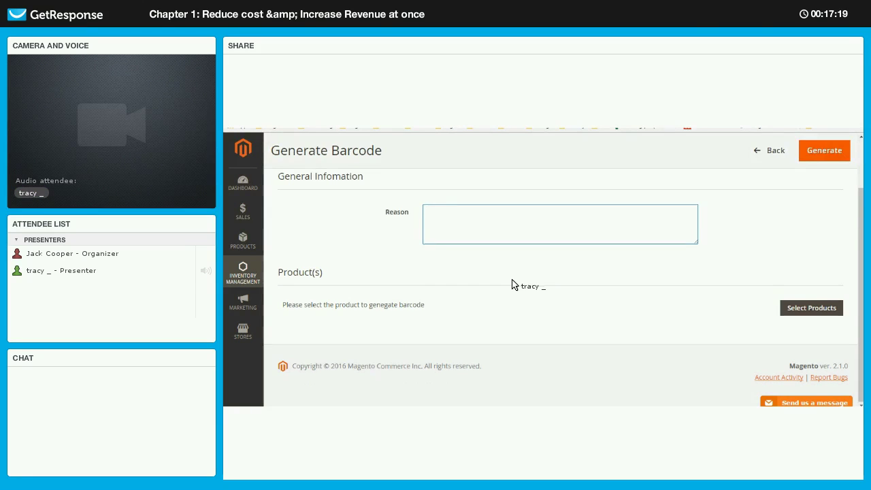
scroll(512, 285, "up", 1)
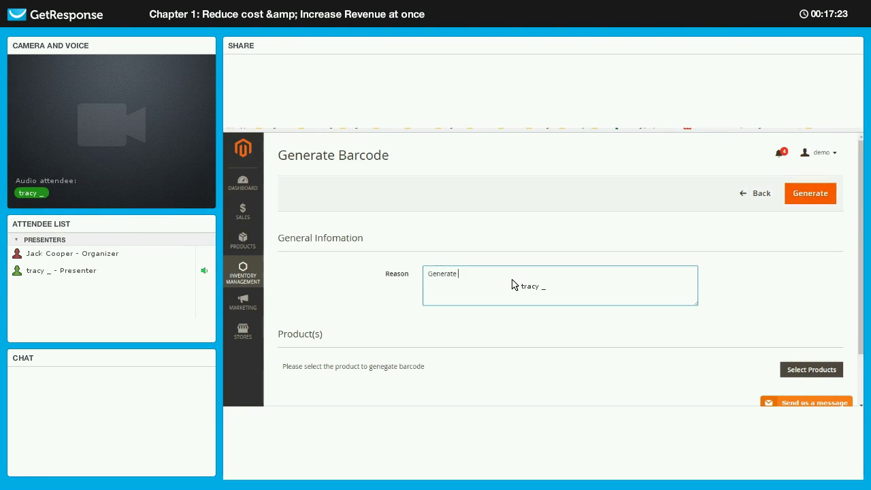
type("code")
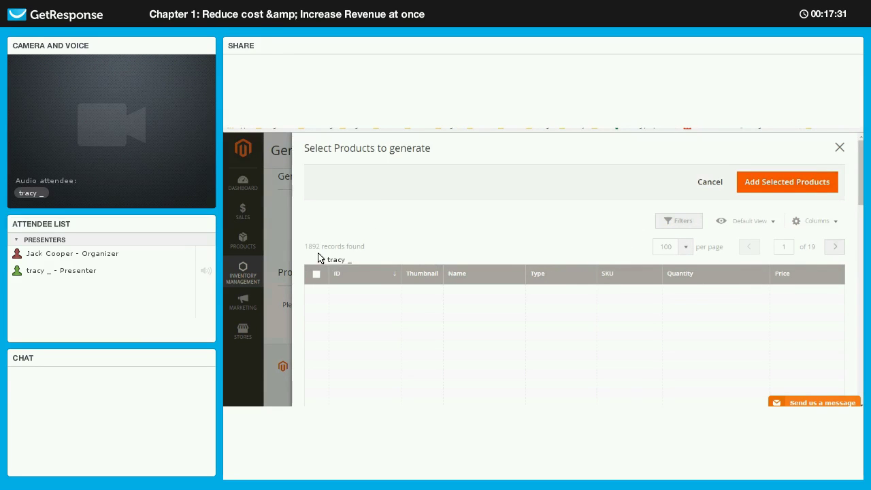
- Add the four chosen products, including Overnight Duffle and Affirm Water Bottle, to the barcode form
scroll(317, 282, "down", 1)
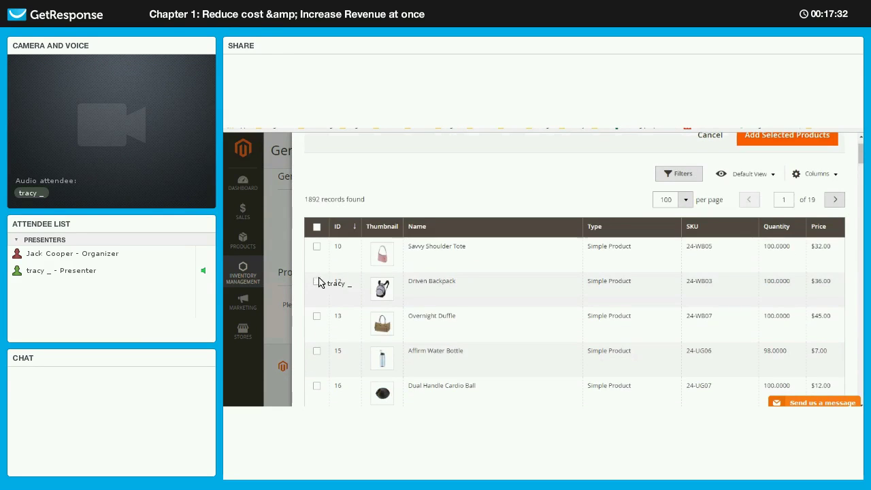
left_click(316, 316)
left_click(318, 352)
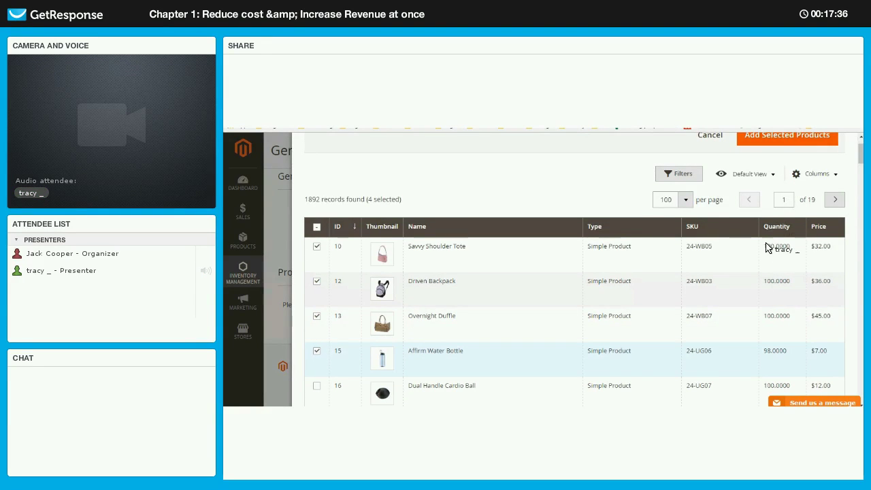
scroll(759, 272, "up", 2)
key("Escape")
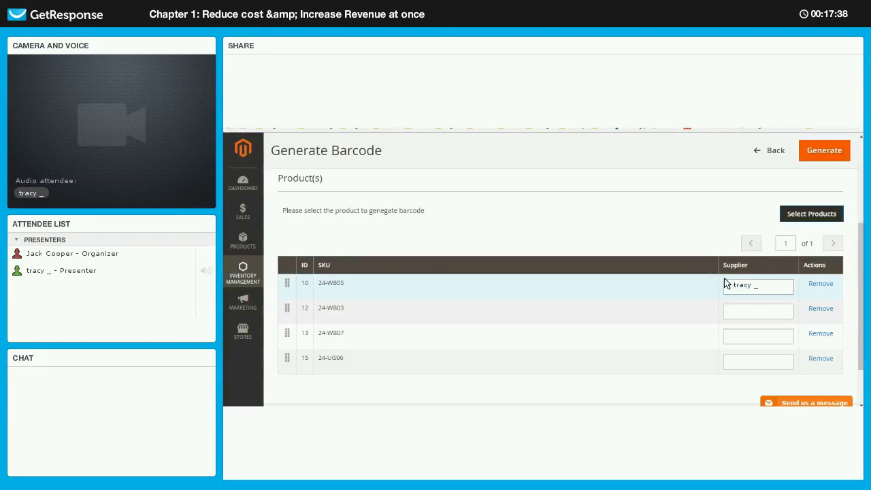
- Set suppliers A, B, B, C for 24-WB05, 24-WB03, 24-WB07, 24-UG06 and generate barcodes
left_click(760, 288)
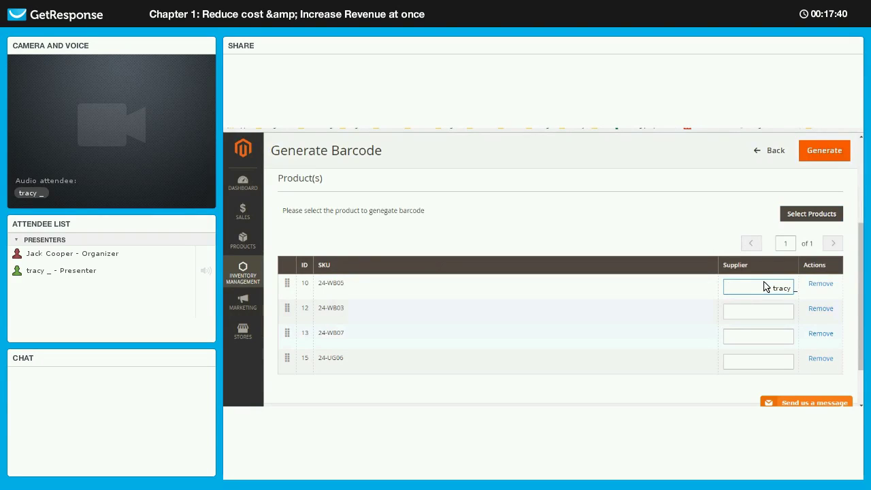
type("A")
left_click(752, 311)
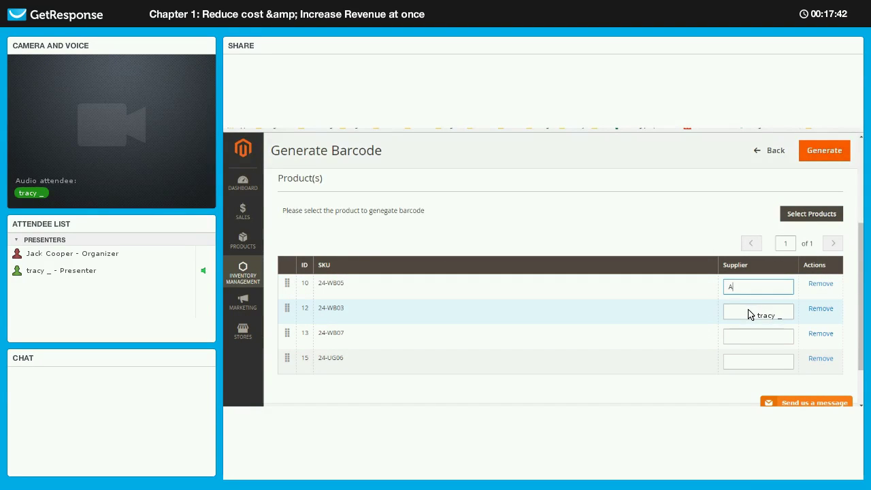
type("B")
left_click(750, 337)
type("B")
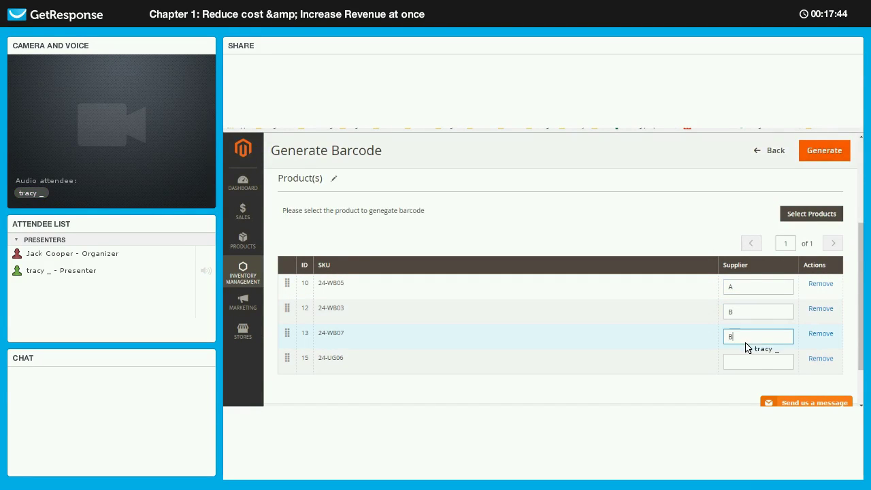
left_click(744, 358)
type("C")
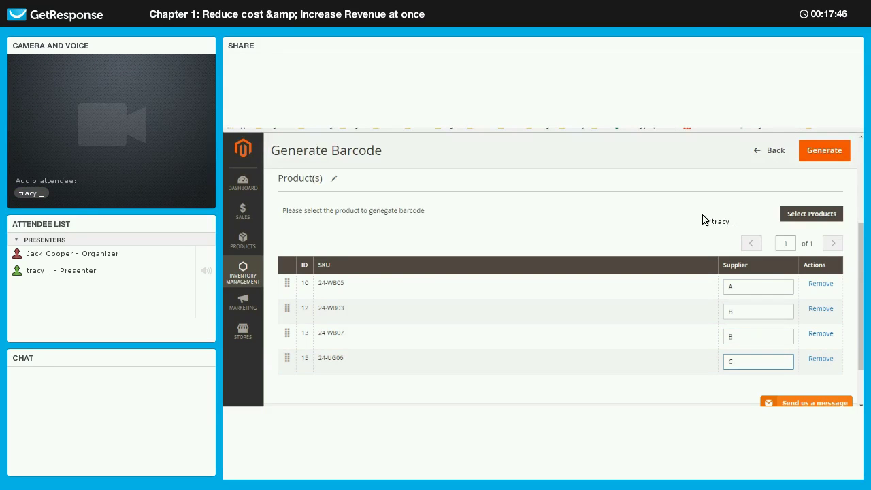
scroll(785, 174, "up", 1)
left_click(823, 151)
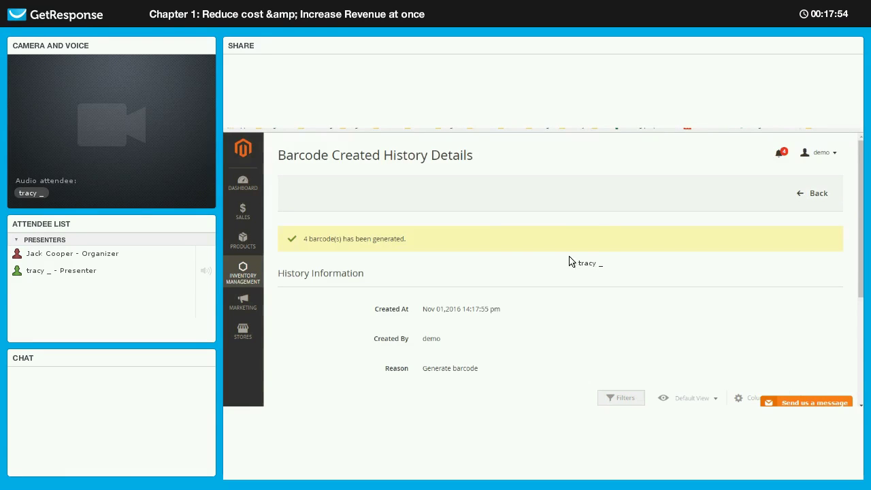
- Review the generated barcodes and return to the Manage Barcodes list
scroll(380, 338, "down", 4)
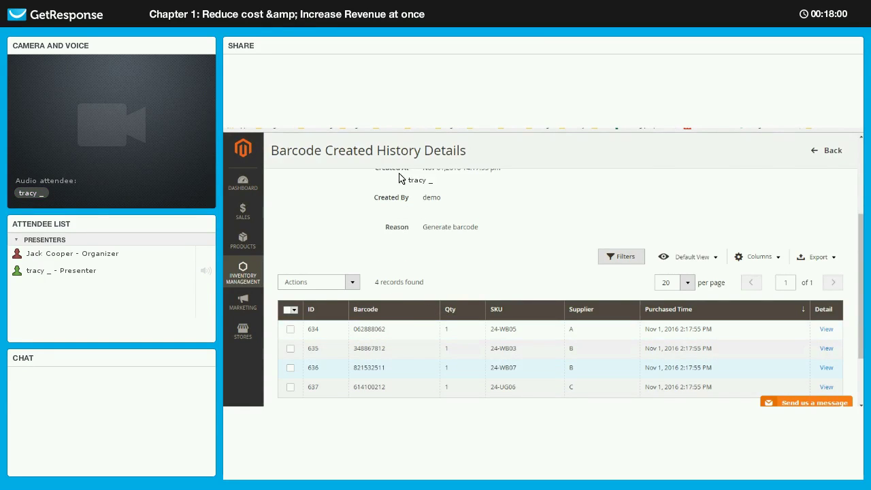
scroll(401, 148, "down", 2)
scroll(399, 148, "up", 3)
key("alt+Left")
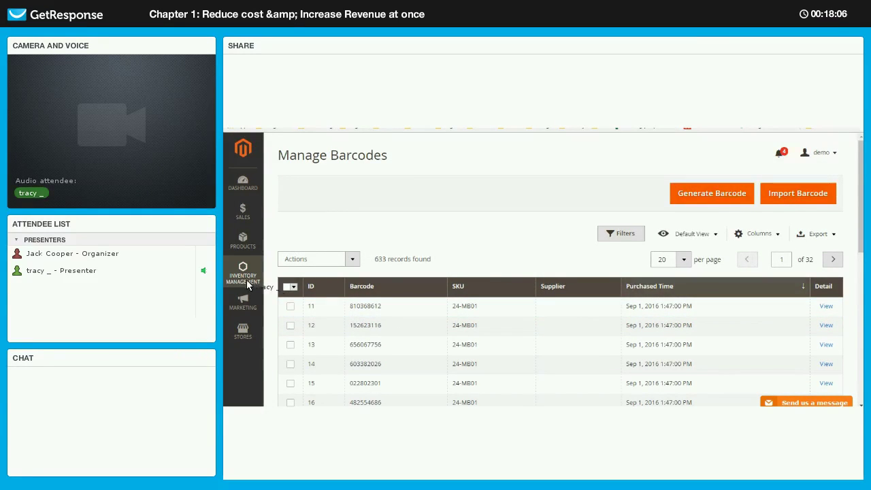
- Reopen the new barcode batch details and select barcode 062888062 for 24-WB05
scroll(245, 279, "down", 1)
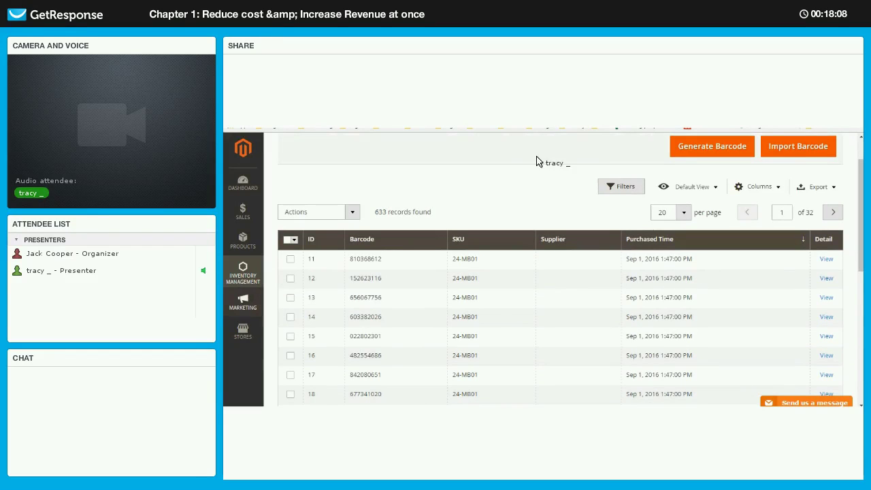
left_click(381, 297)
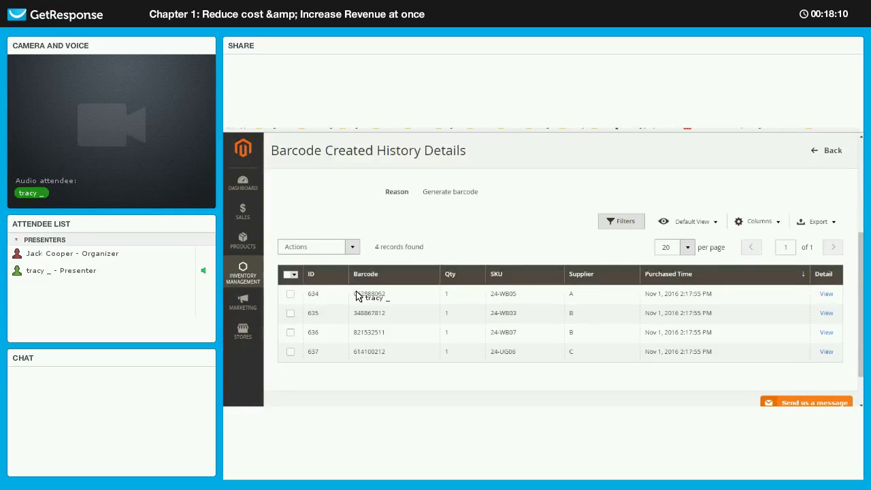
double_click(354, 296)
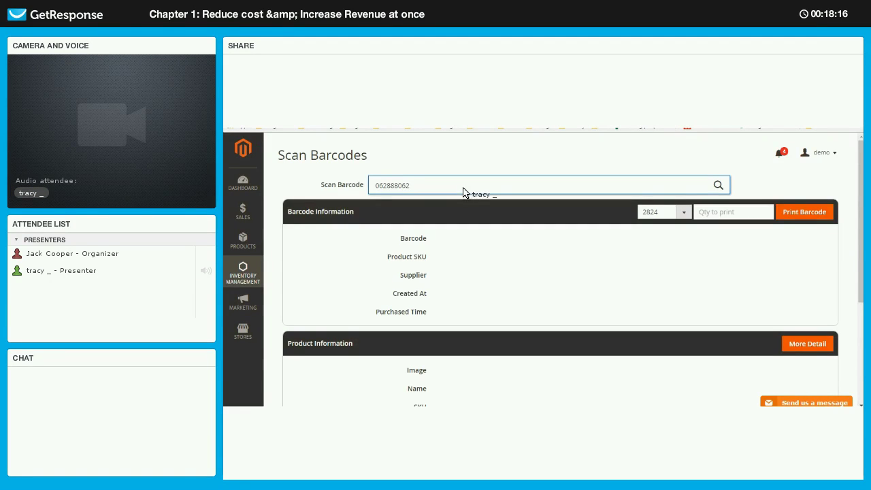
- Look up barcode 062888062 and scroll through the resulting product details
key("Return")
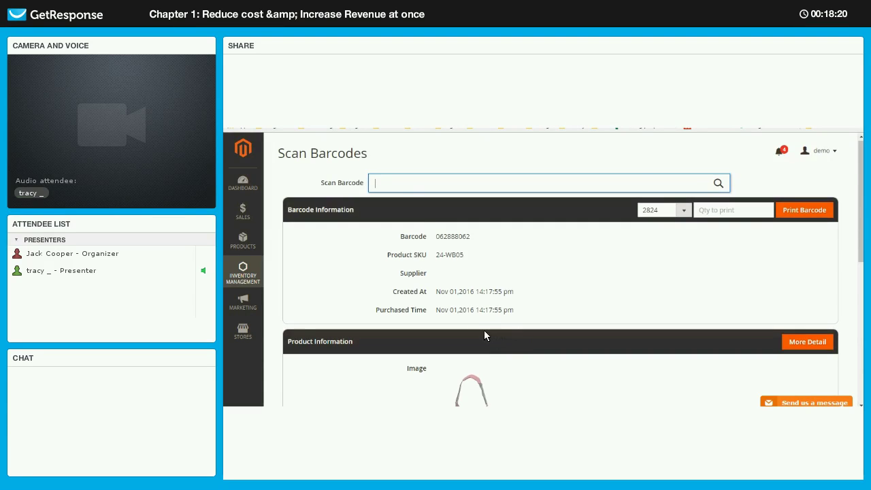
scroll(484, 330, "down", 1)
scroll(448, 300, "down", 3)
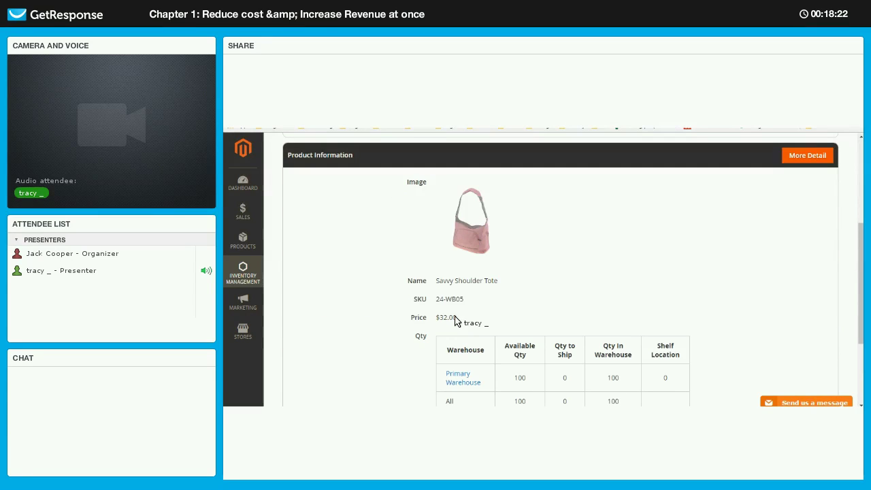
left_click_drag(459, 320, 439, 317)
left_click(535, 306)
scroll(465, 386, "down", 1)
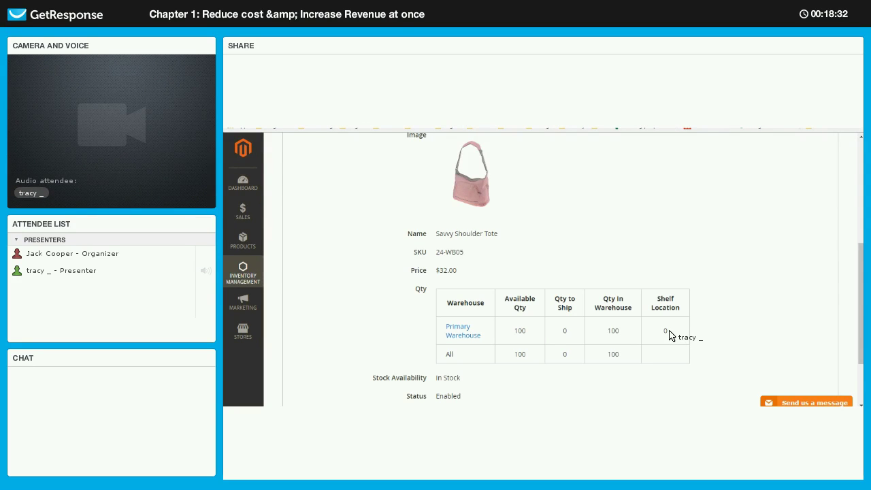
scroll(670, 335, "down", 2)
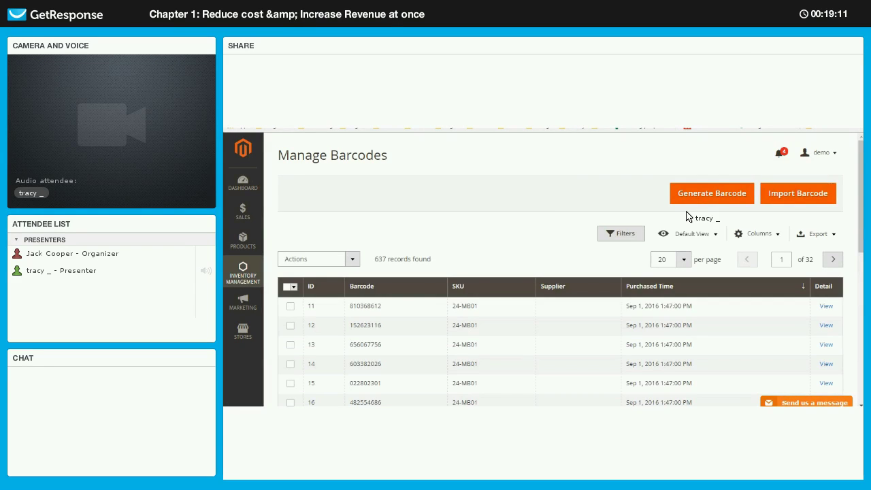
- Select the barcode records with IDs 11 through 15
left_click(289, 289)
left_click(289, 288)
left_click(289, 306)
left_click(289, 325)
left_click(291, 365)
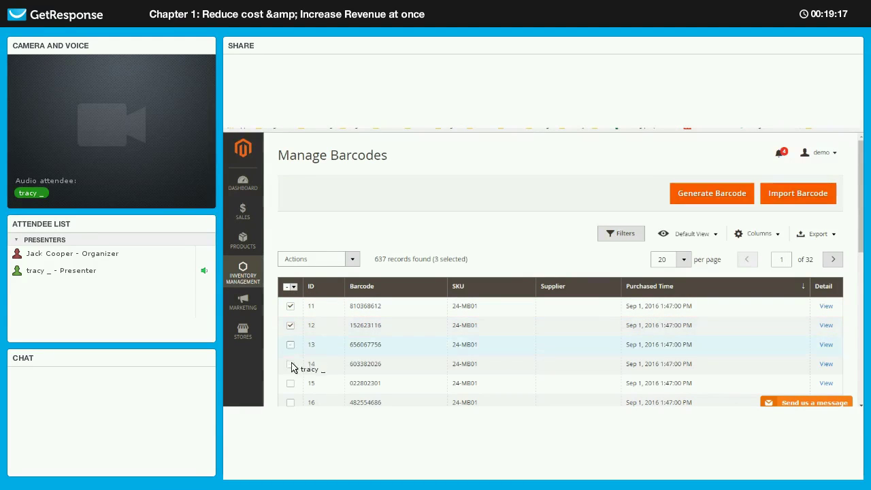
left_click(291, 345)
left_click(291, 383)
- Print the five selected barcodes using template 2824
left_click(352, 260)
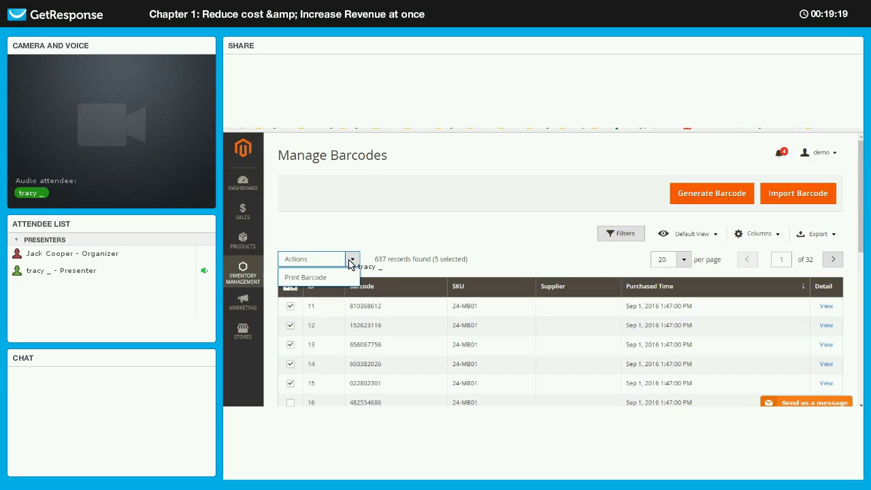
left_click(306, 278)
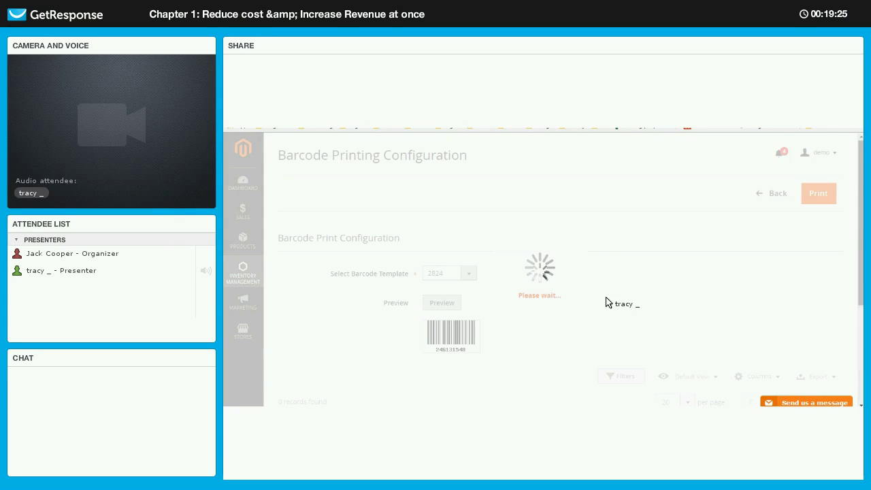
scroll(705, 258, "down", 1)
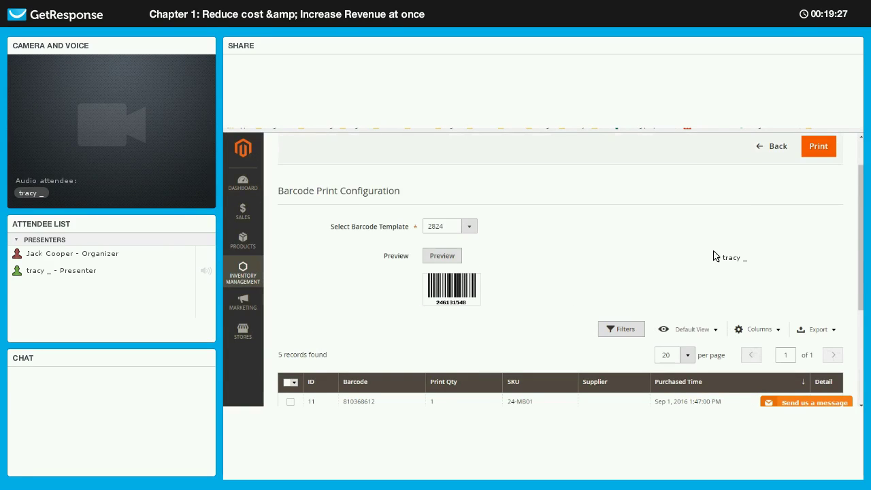
scroll(457, 334, "up", 1)
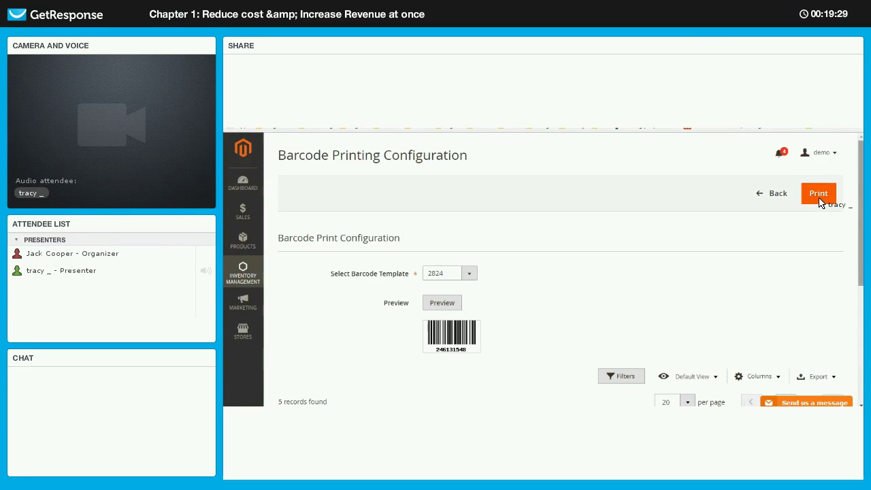
left_click(822, 200)
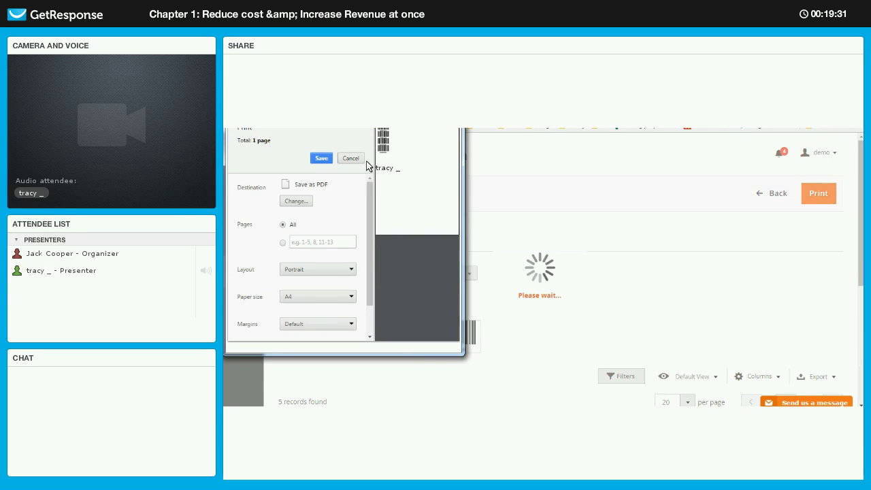
- Cancel printing and close the barcode print preview window
left_click(350, 158)
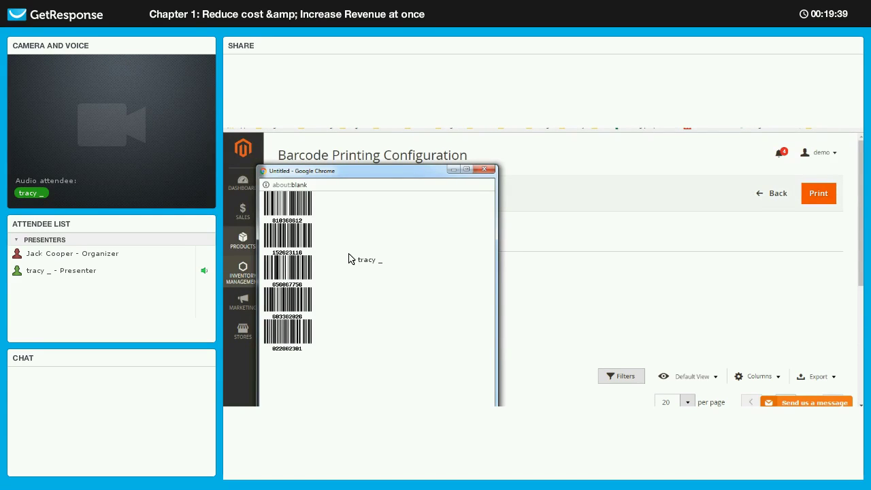
left_click(485, 170)
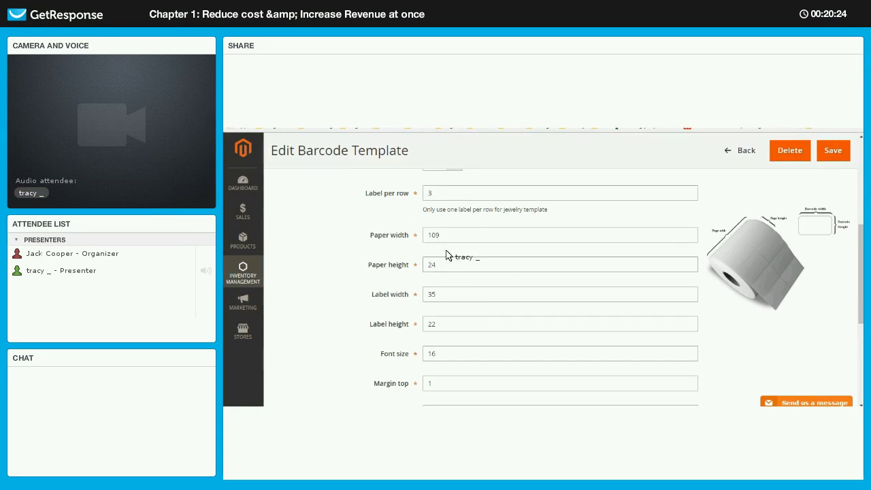
- Leave the Standard template unchanged, return to the templates list, and expand Inventory Management
scroll(478, 351, "down", 3)
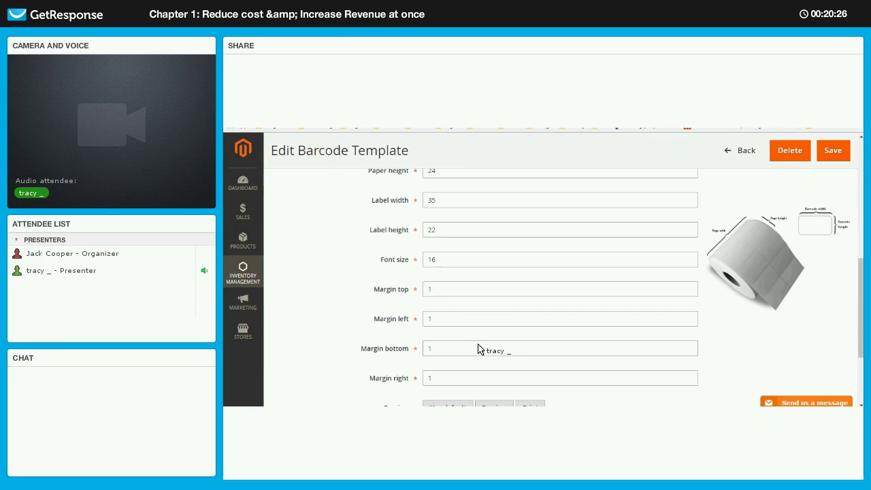
scroll(503, 344, "down", 3)
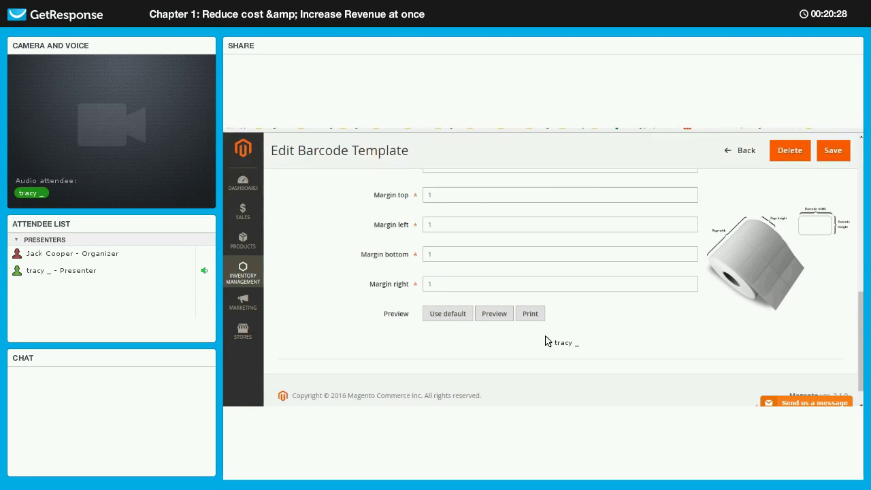
scroll(545, 341, "up", 6)
scroll(547, 340, "up", 5)
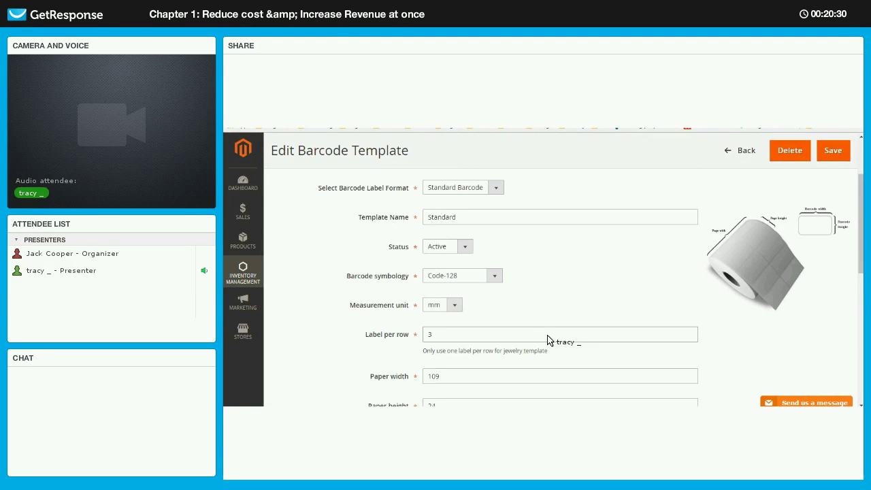
scroll(564, 249, "up", 3)
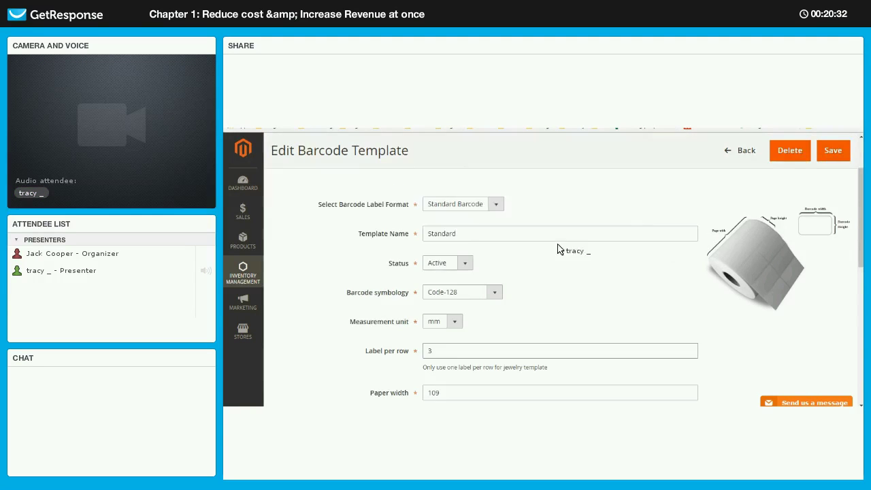
left_click(711, 193)
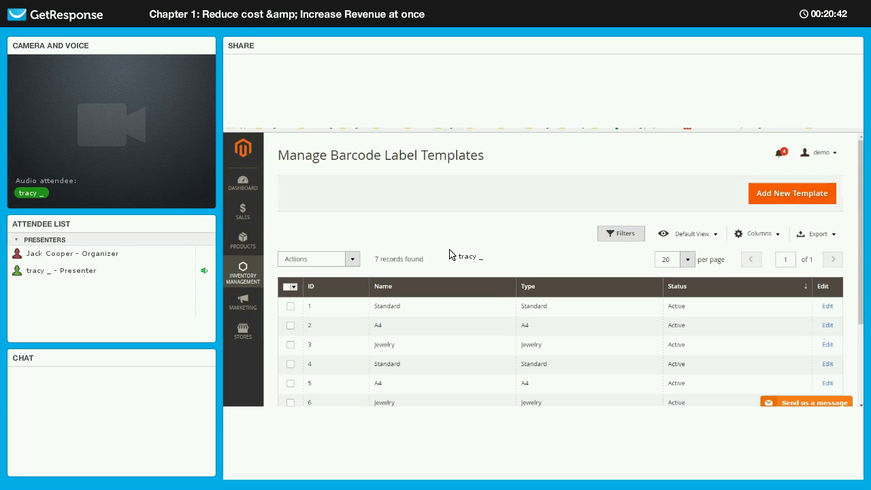
left_click(245, 276)
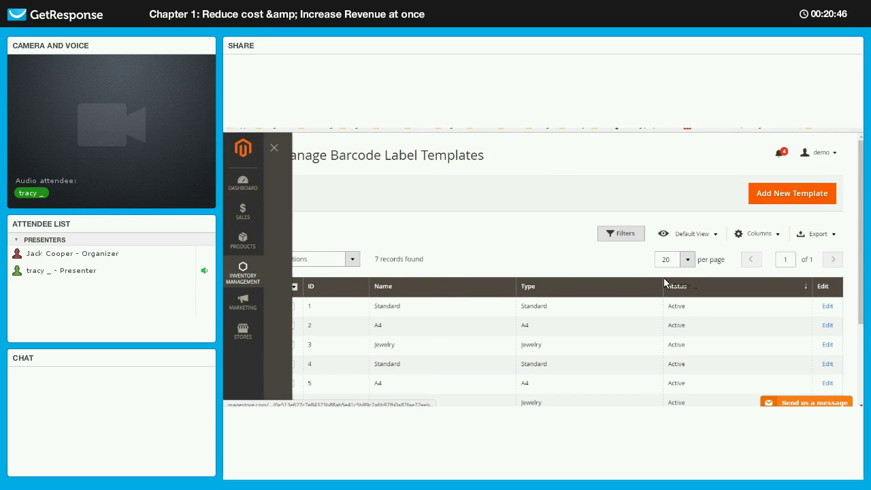
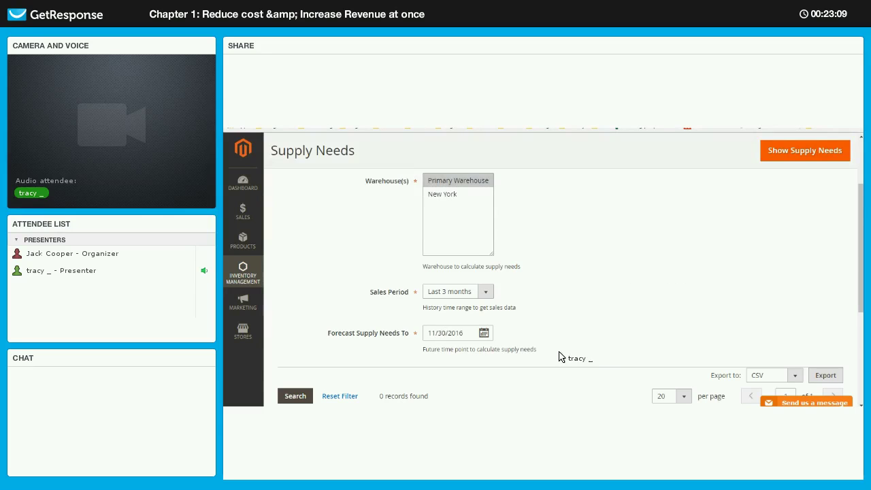
- Inspect the minimum Qty. Sold/day and Supply Needs filter fields in the grid
scroll(578, 354, "down", 2)
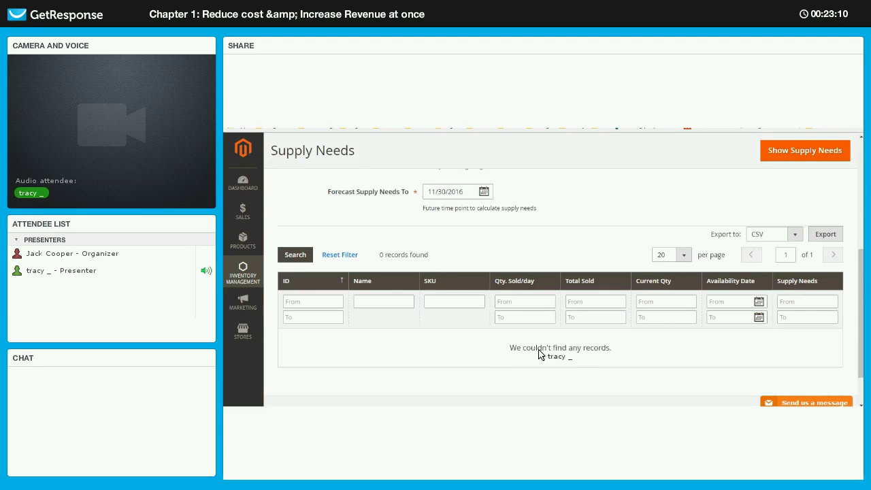
left_click(526, 303)
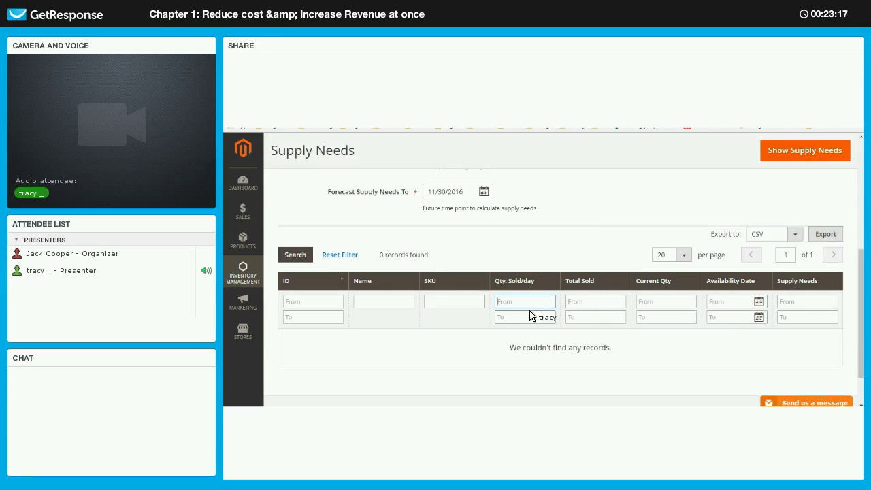
left_click(820, 302)
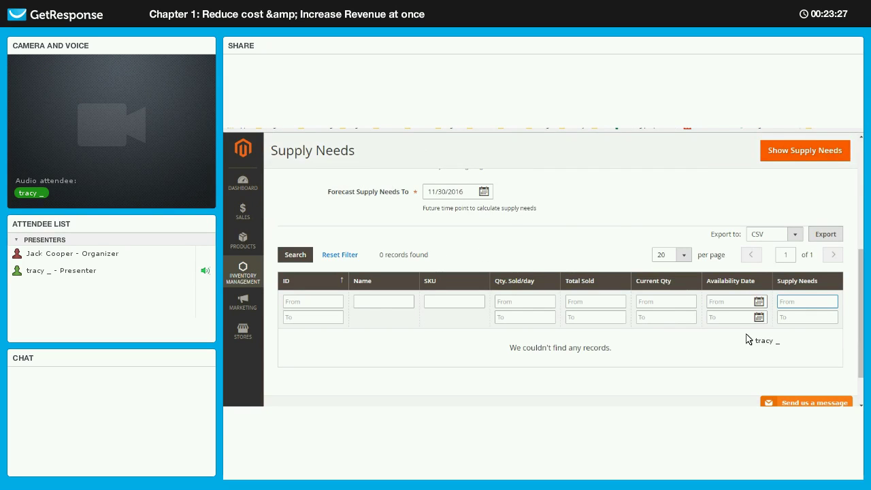
scroll(782, 351, "up", 1)
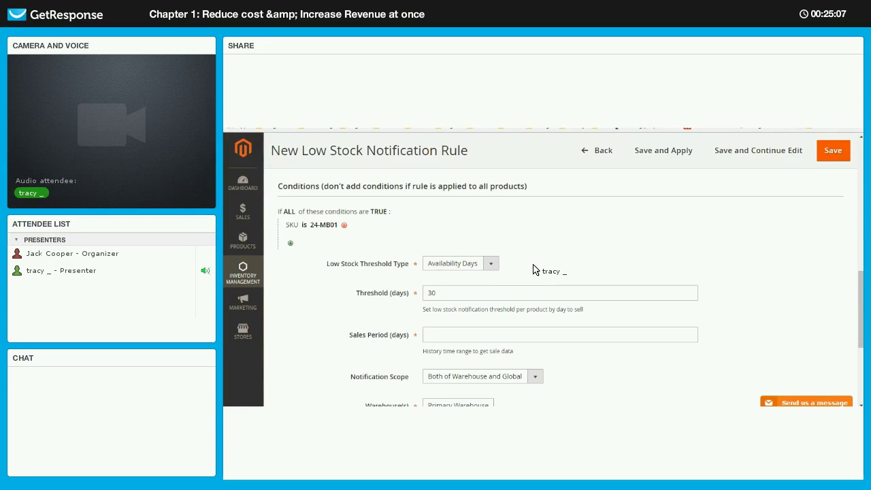
- Set the rule's Sales Period (days) to 30
double_click(451, 298)
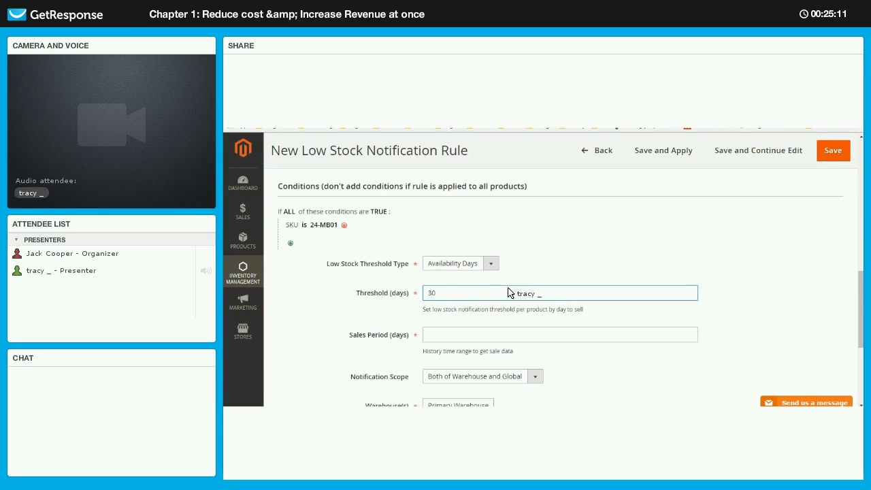
scroll(486, 248, "down", 1)
left_click(486, 243)
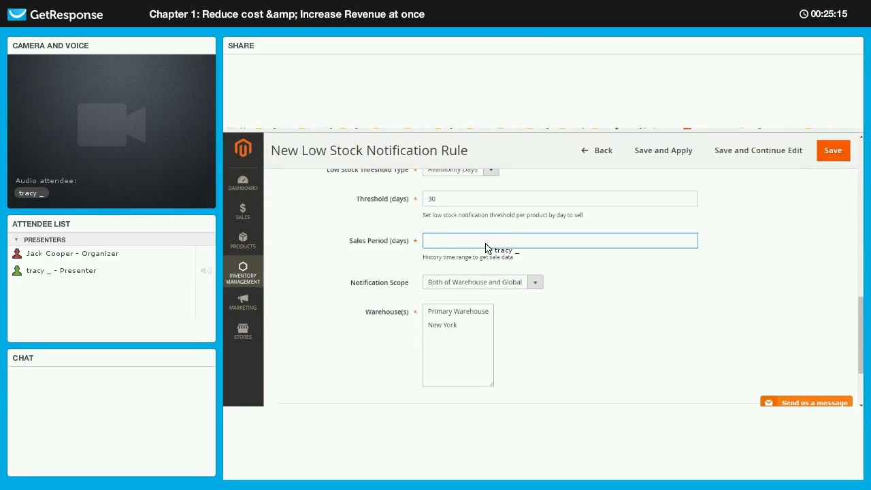
type("3")
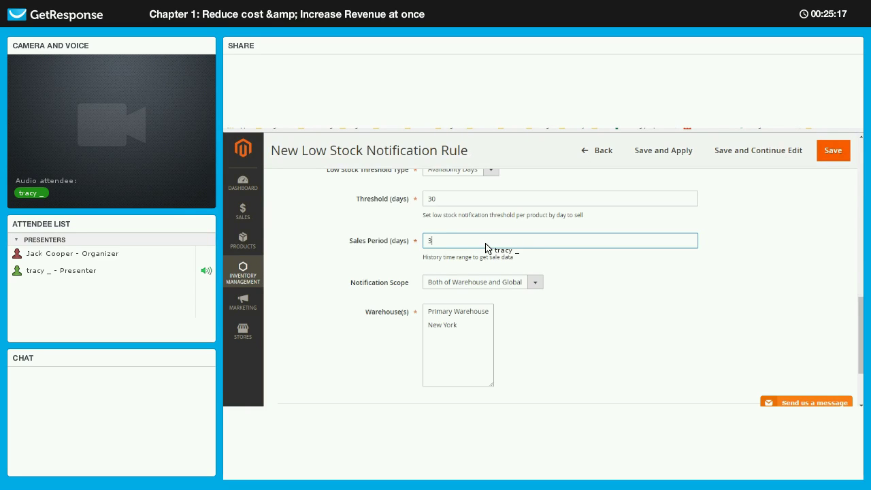
type("0")
left_click(504, 293)
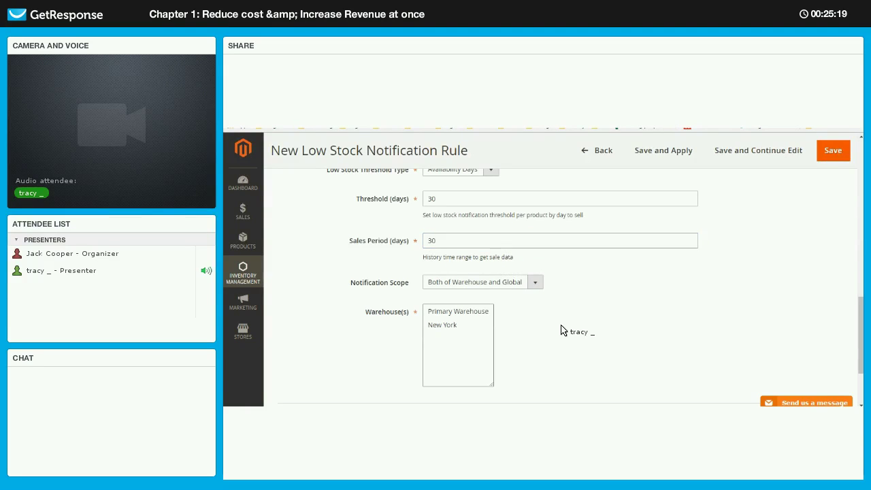
- Apply the rule to Primary Warehouse and New York, and save it
scroll(501, 343, "up", 1)
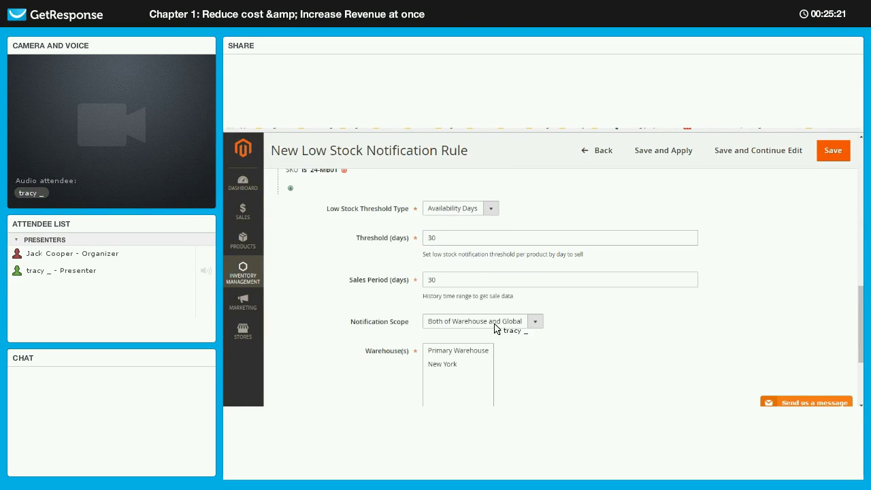
scroll(466, 279, "down", 2)
left_click(469, 266)
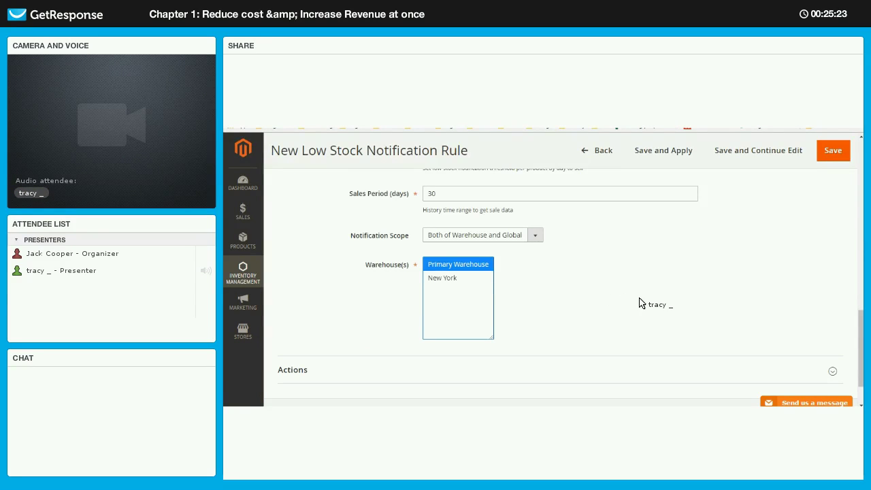
key("shift+Down")
scroll(832, 152, "up", 4)
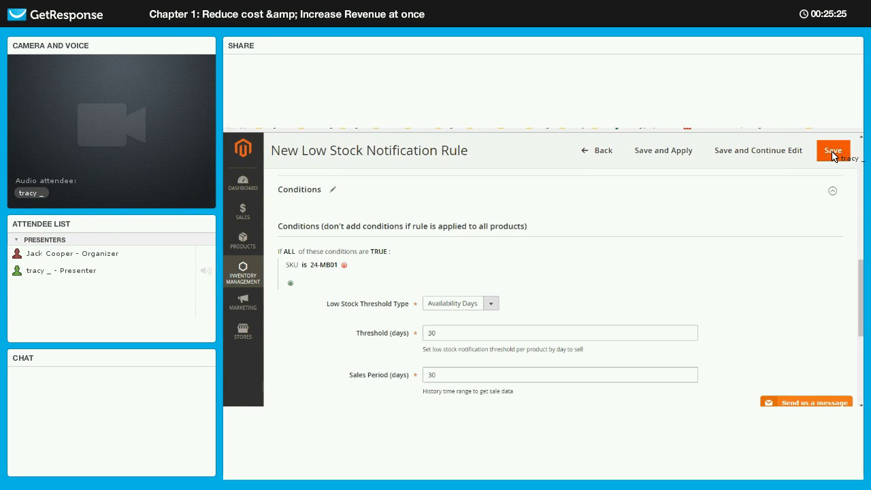
left_click(833, 150)
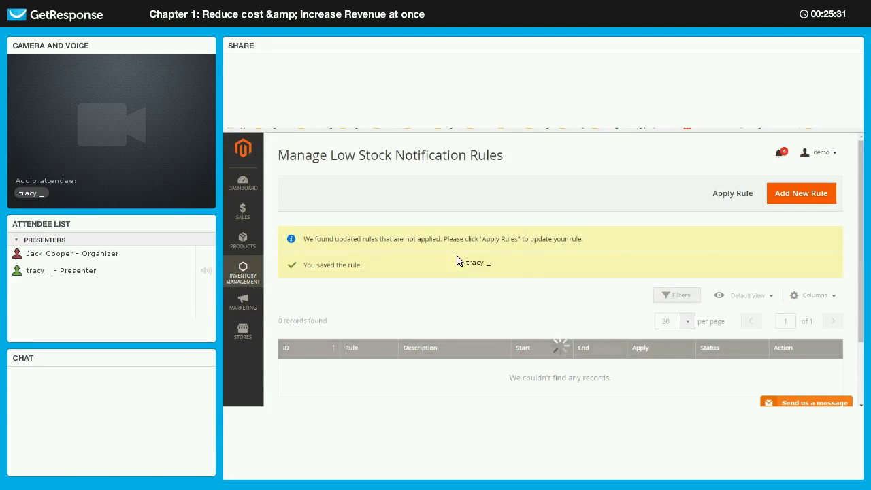
- Open Rule 1 from the rules grid to view its SKU 24-MB01 settings
scroll(822, 253, "down", 3)
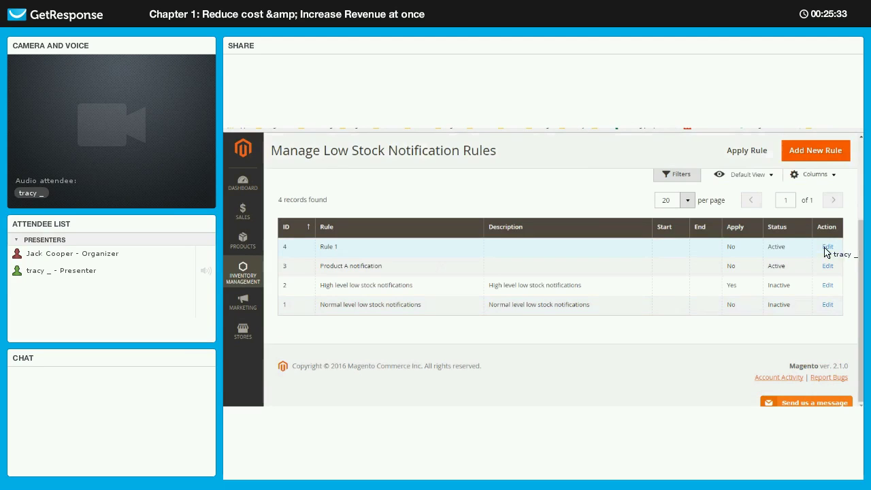
left_click(453, 299)
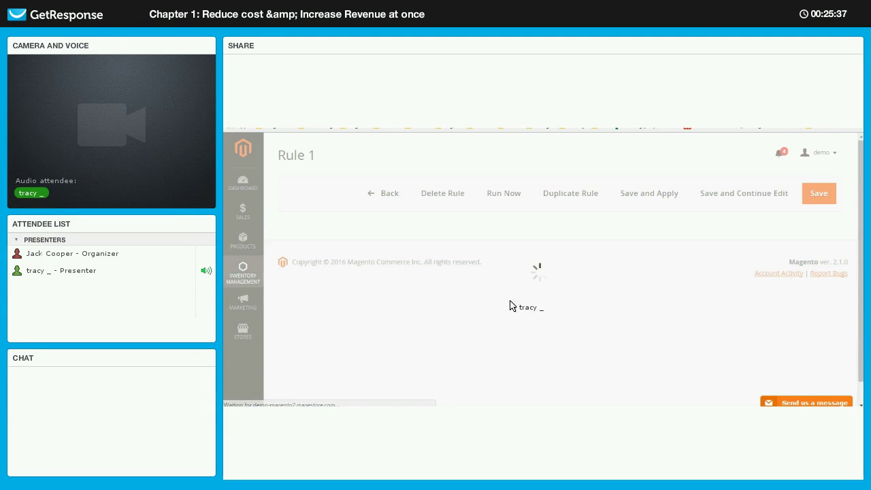
scroll(619, 290, "down", 10)
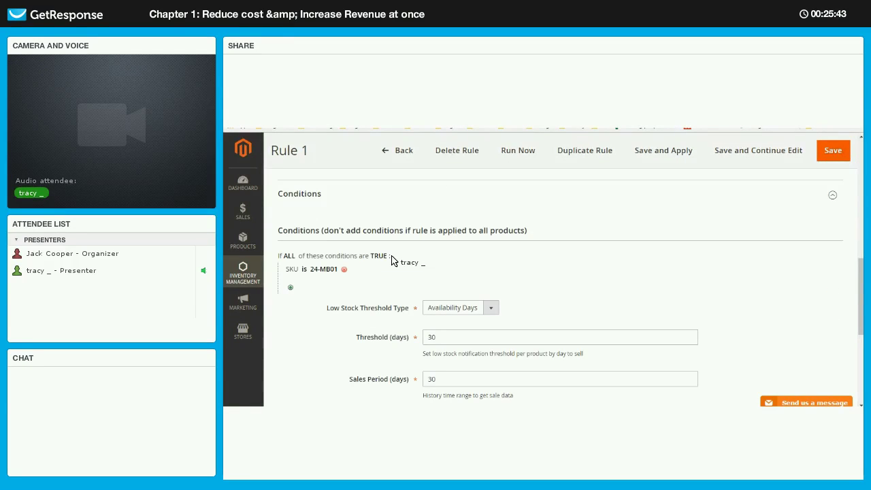
- Switch Rule 1's threshold type to Availability Qty with a quantity threshold of 5
left_click(490, 308)
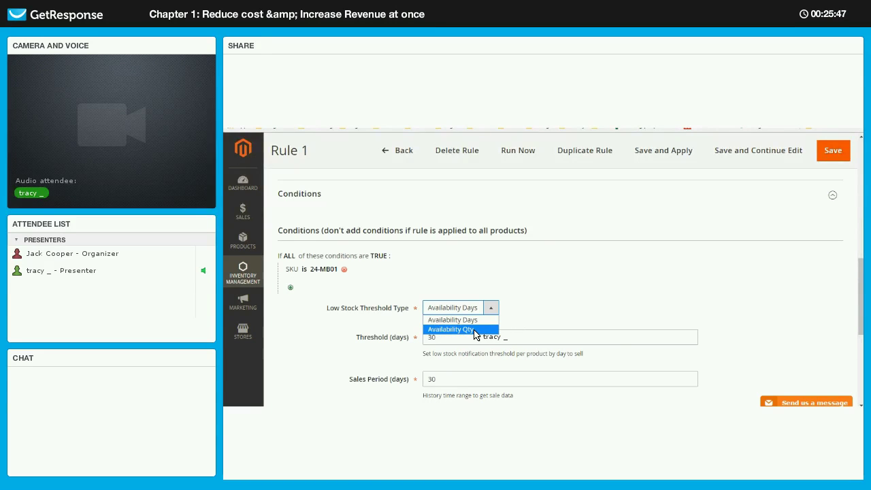
left_click(474, 330)
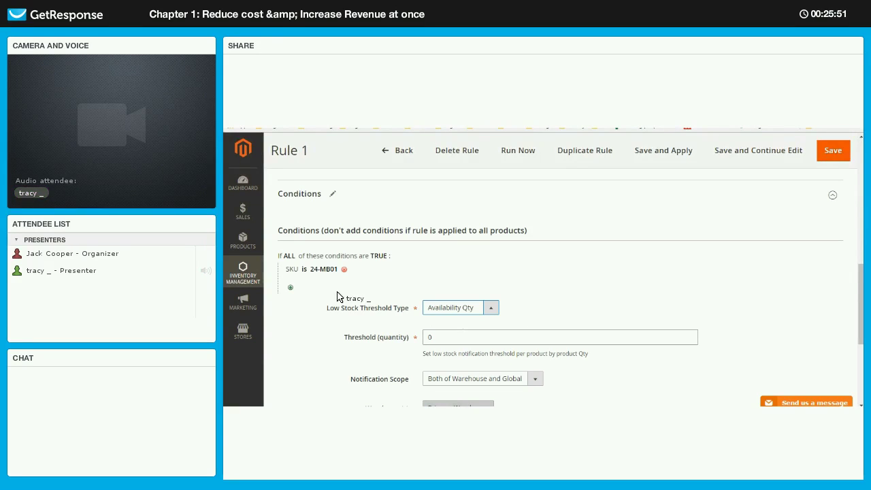
left_click(429, 337)
key("BackSpace")
type("5")
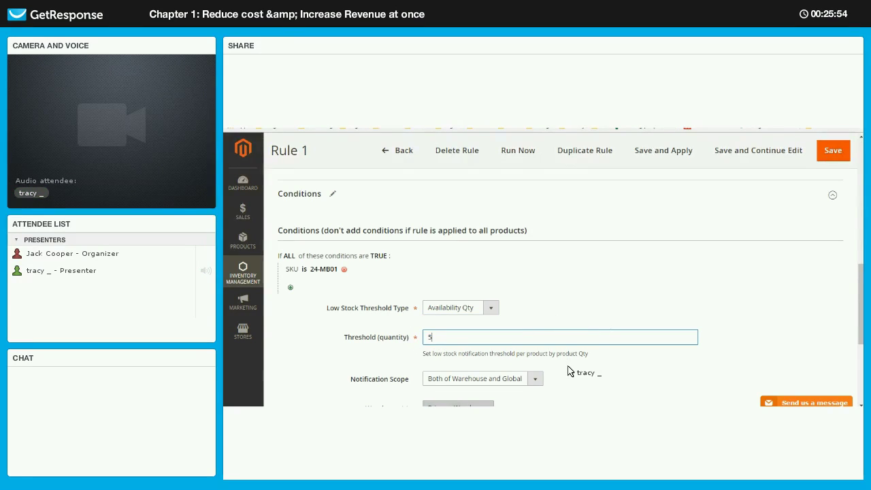
left_click(570, 374)
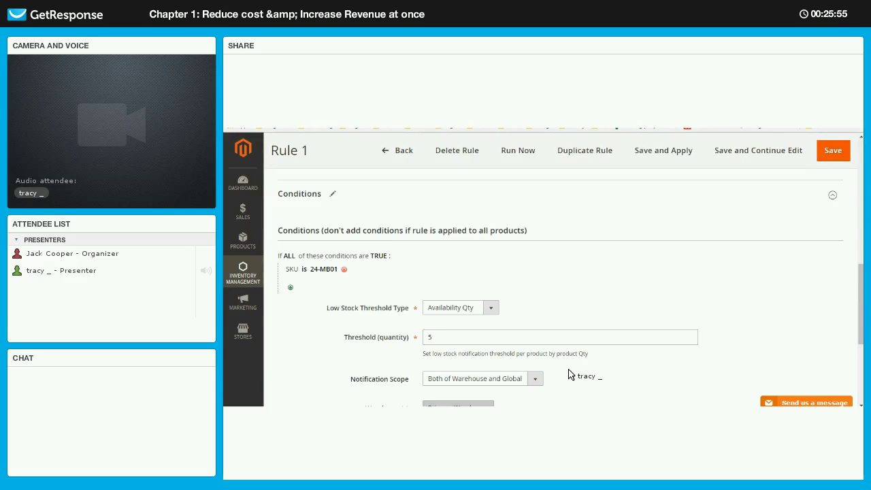
scroll(719, 249, "down", 3)
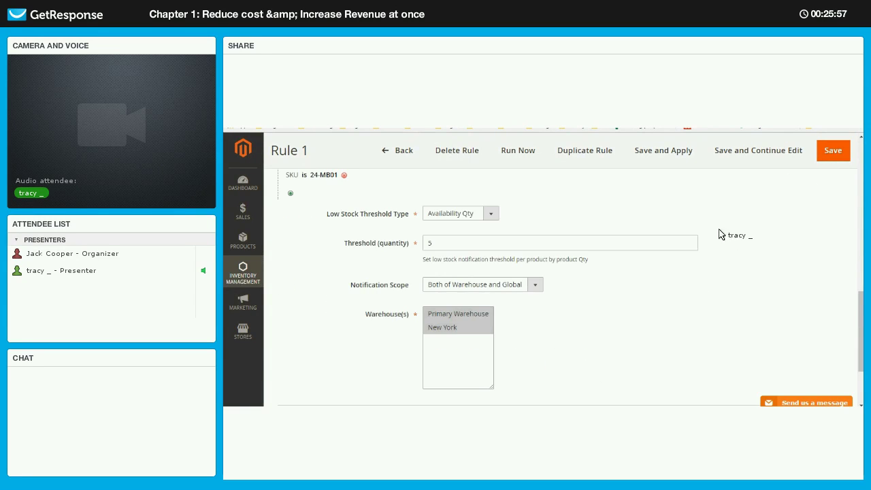
scroll(719, 233, "up", 3)
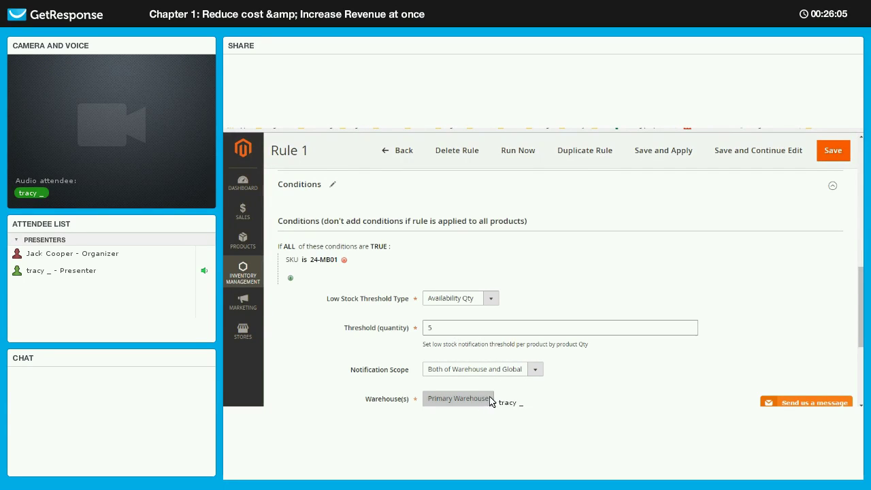
scroll(708, 354, "down", 2)
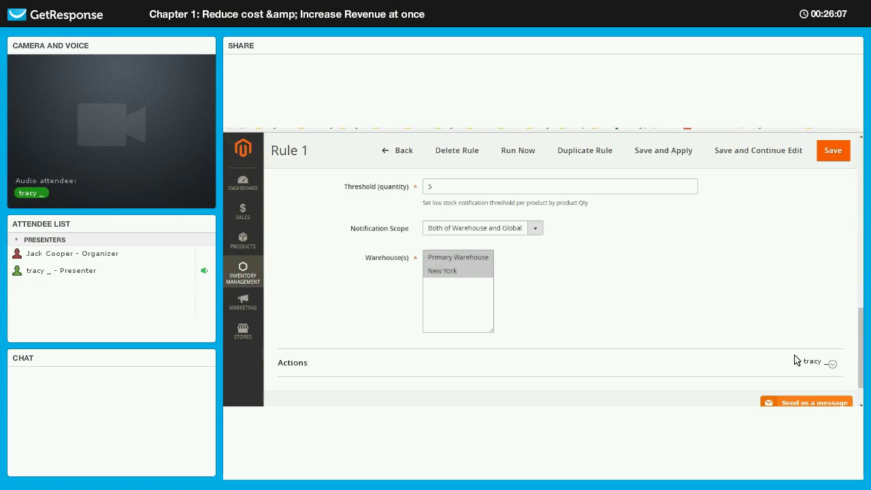
- Enter the notifier's e-mail address and the warning 'Restock this product!', then save Rule 1
scroll(461, 270, "down", 2)
left_click(460, 267)
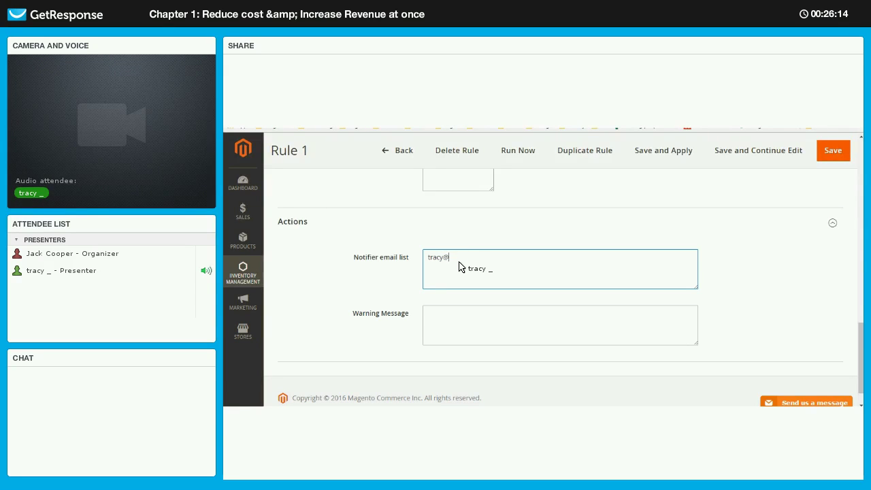
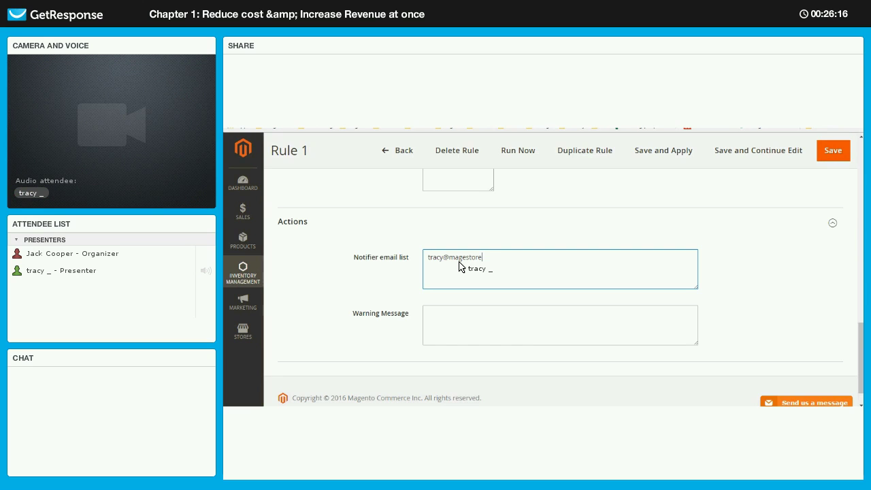
left_click(501, 324)
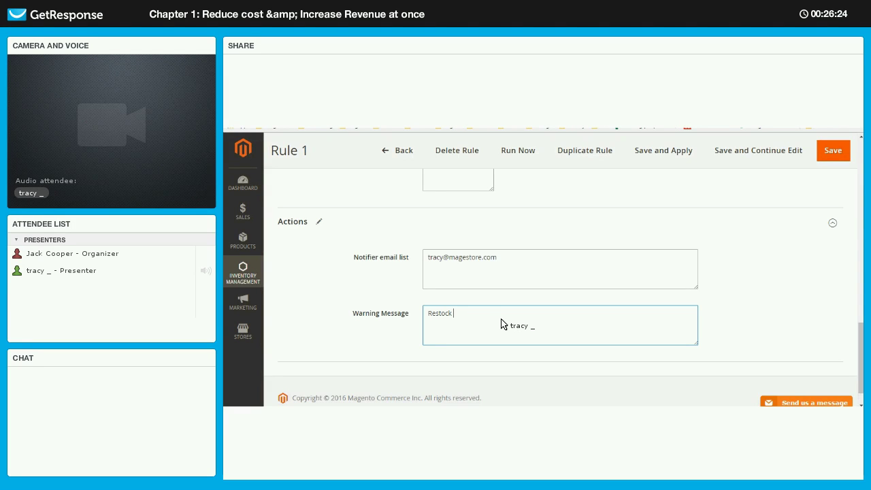
type("!")
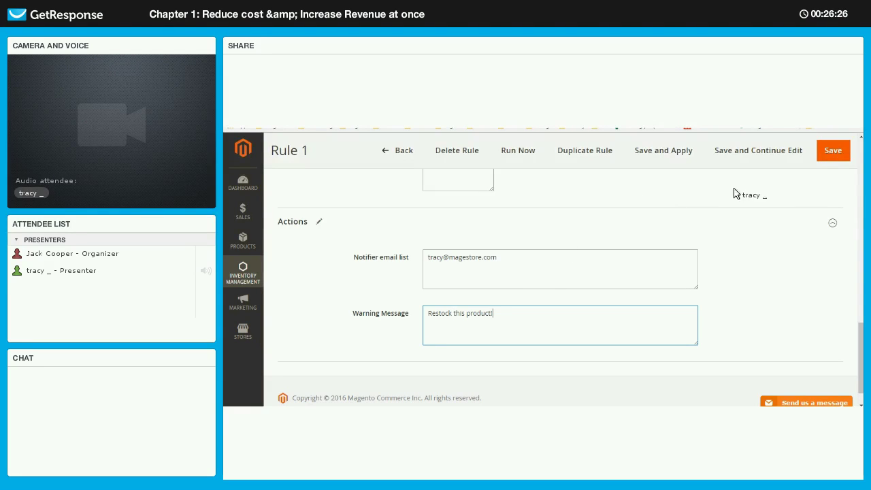
left_click(831, 152)
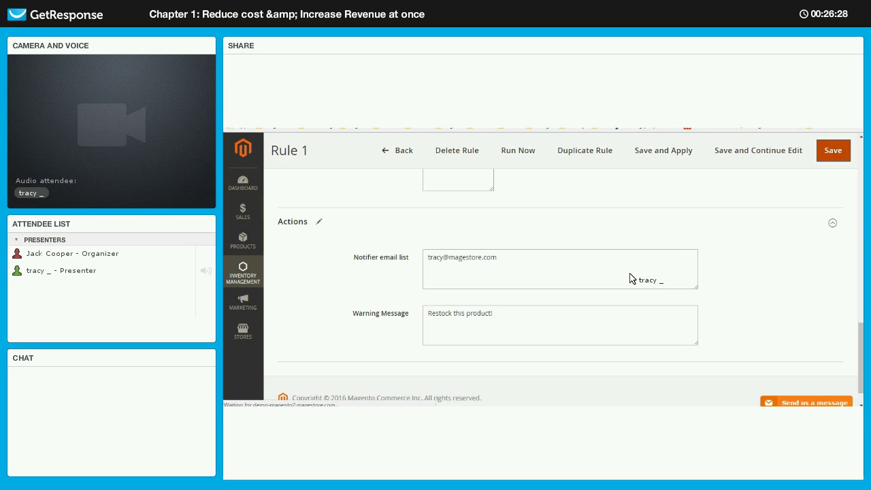